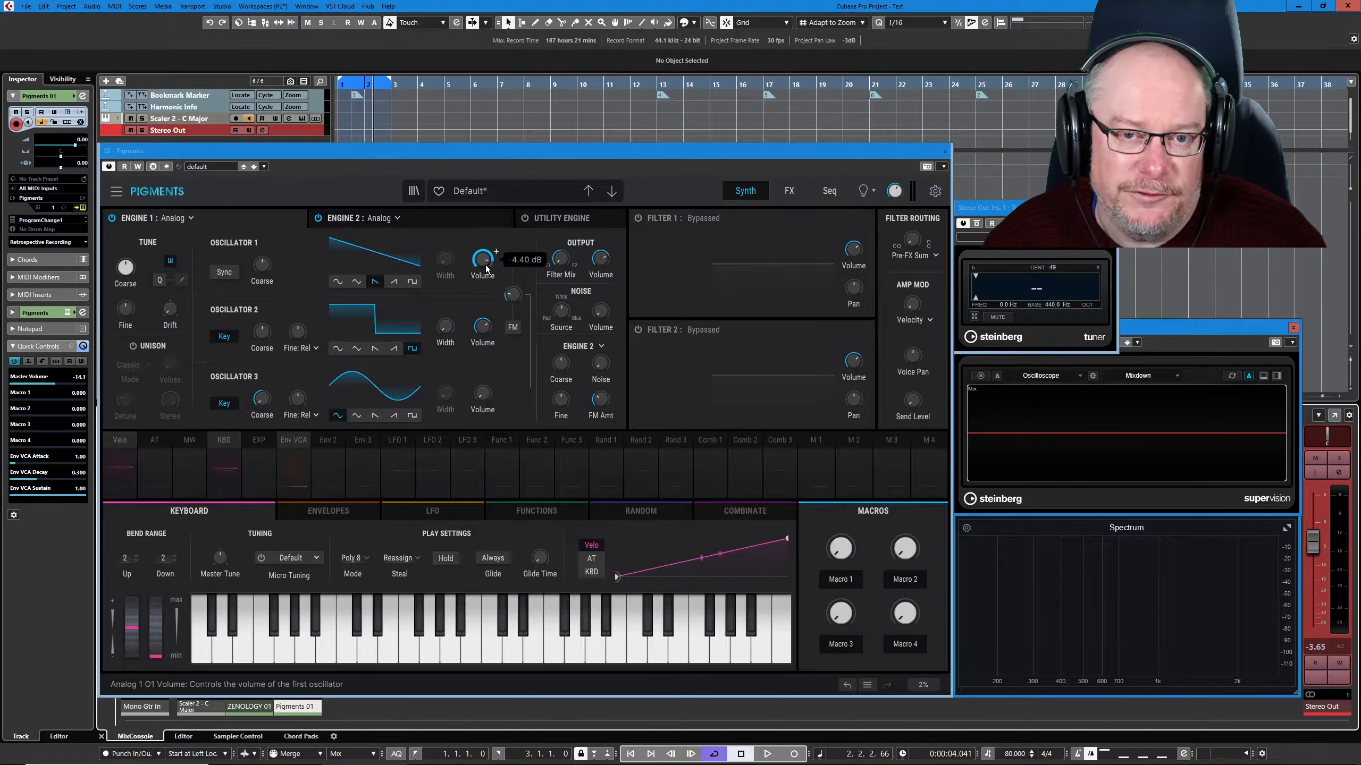
# Load the default preset and set Engine 1's crossmod source to Engine 2
pyautogui.click(208, 168)
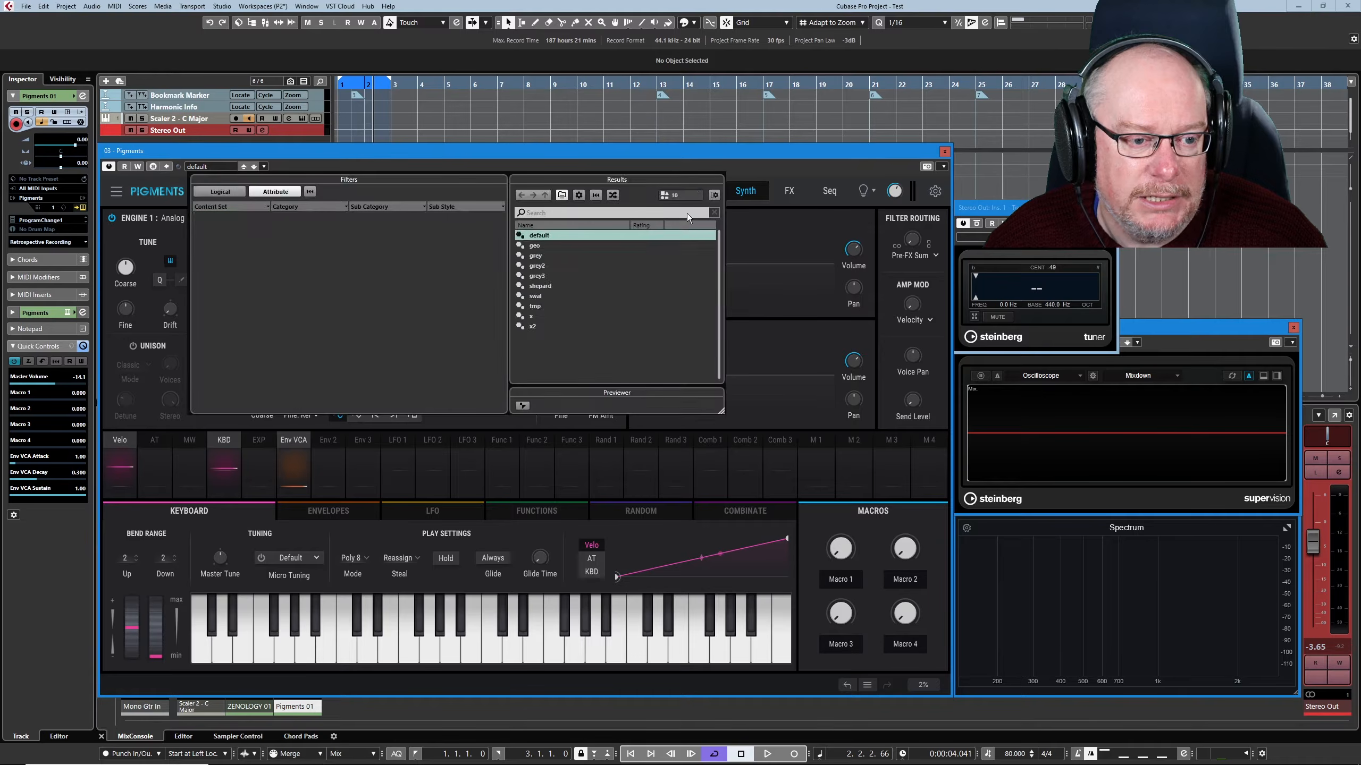
pyautogui.click(637, 149)
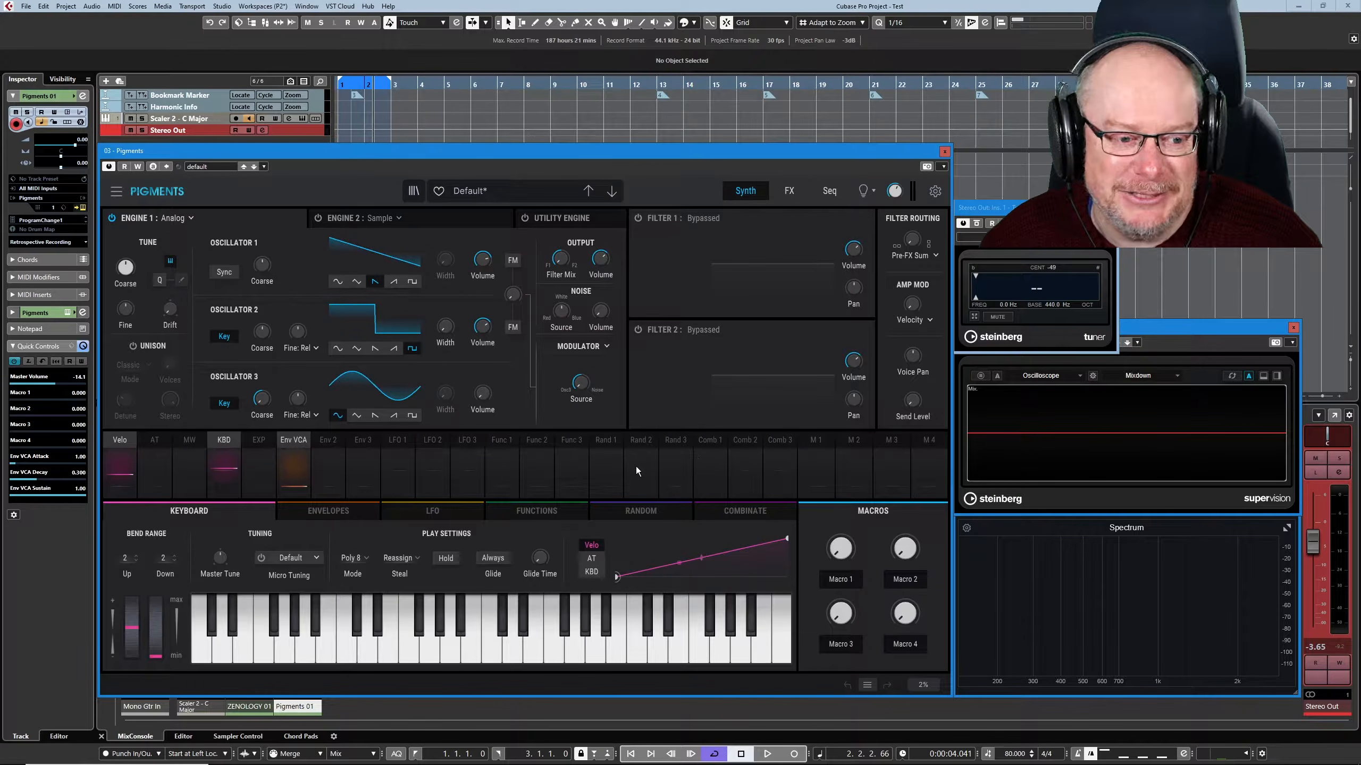
pyautogui.click(582, 347)
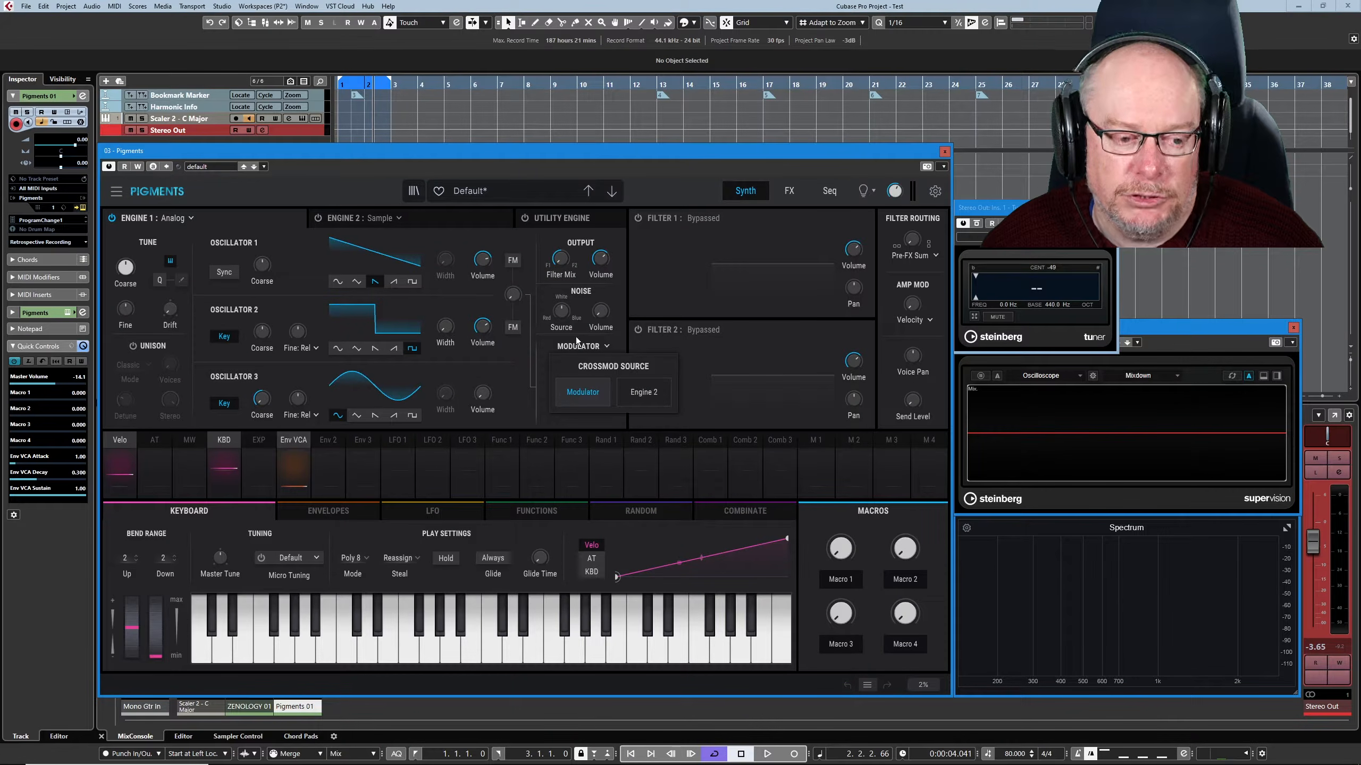
pyautogui.click(636, 459)
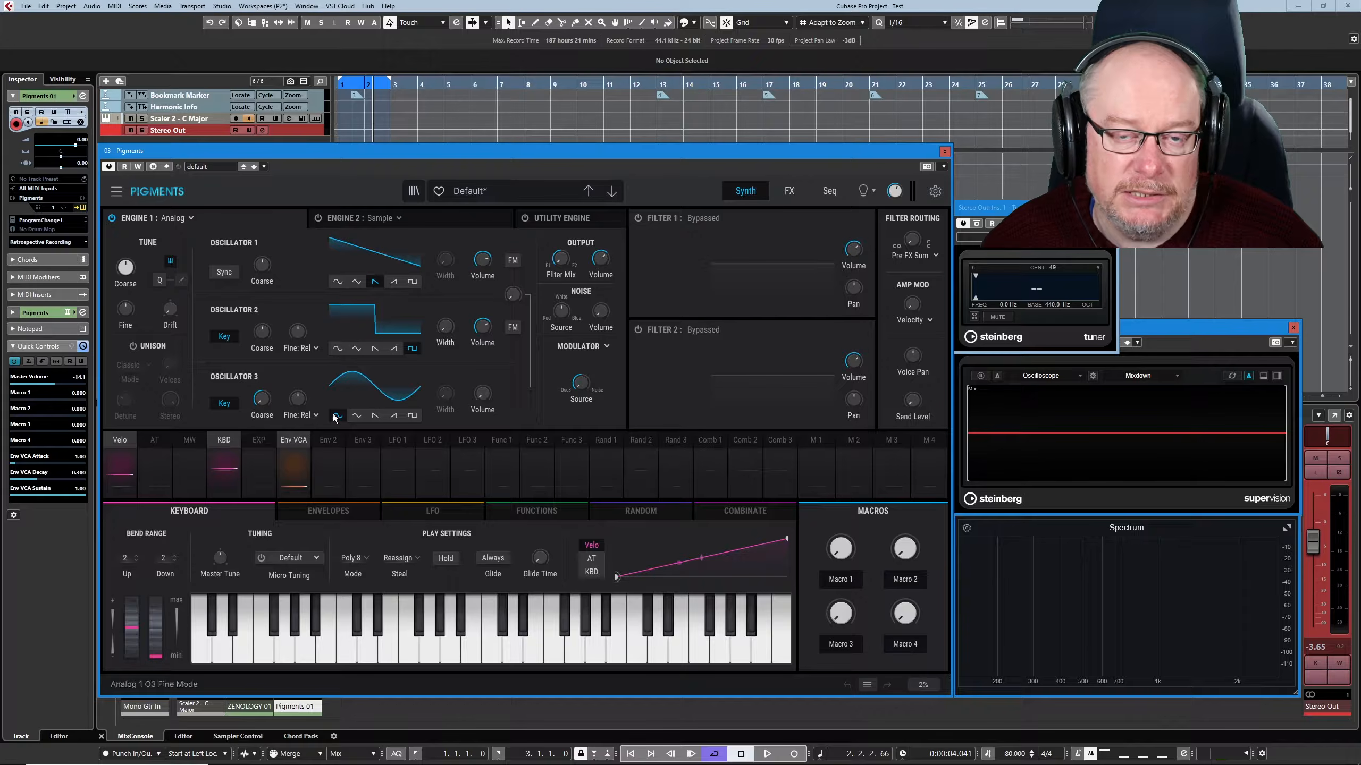
pyautogui.moveTo(582, 387)
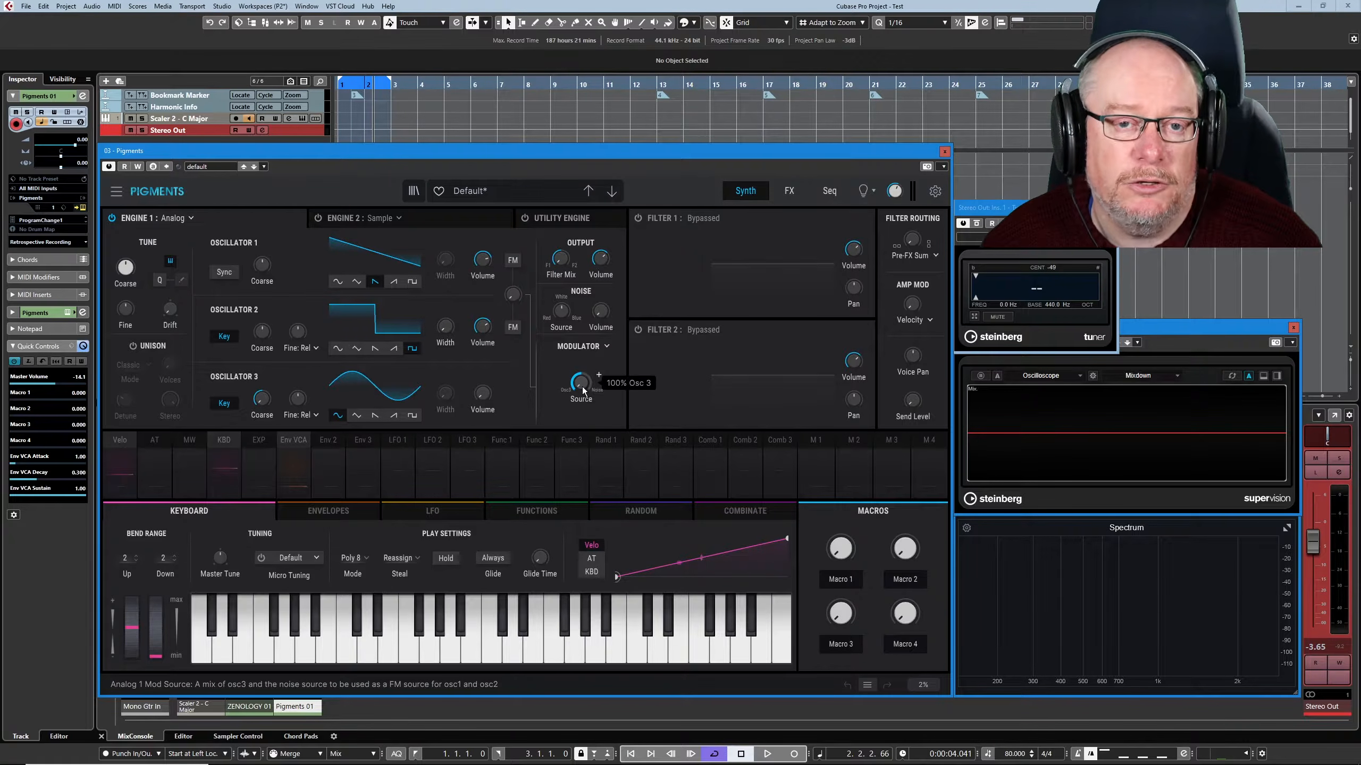
pyautogui.click(587, 347)
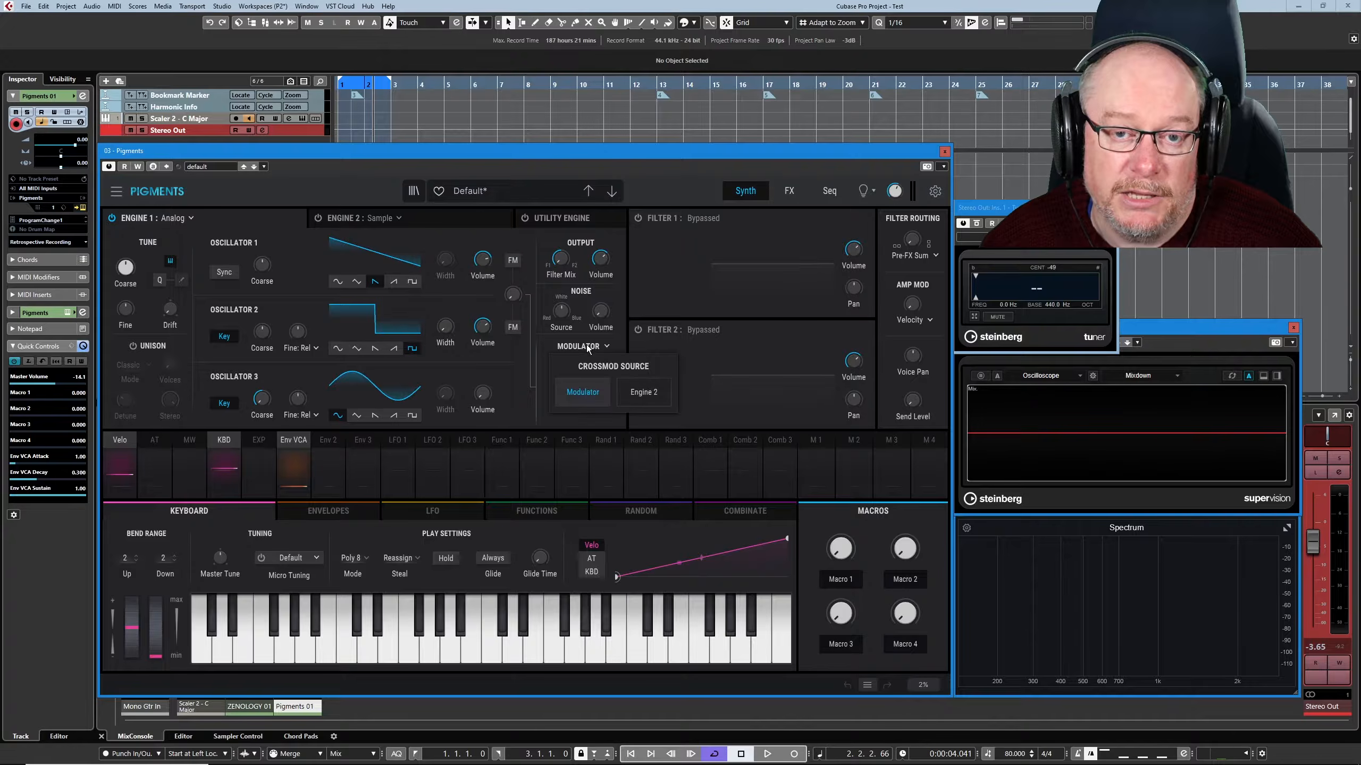
pyautogui.click(641, 391)
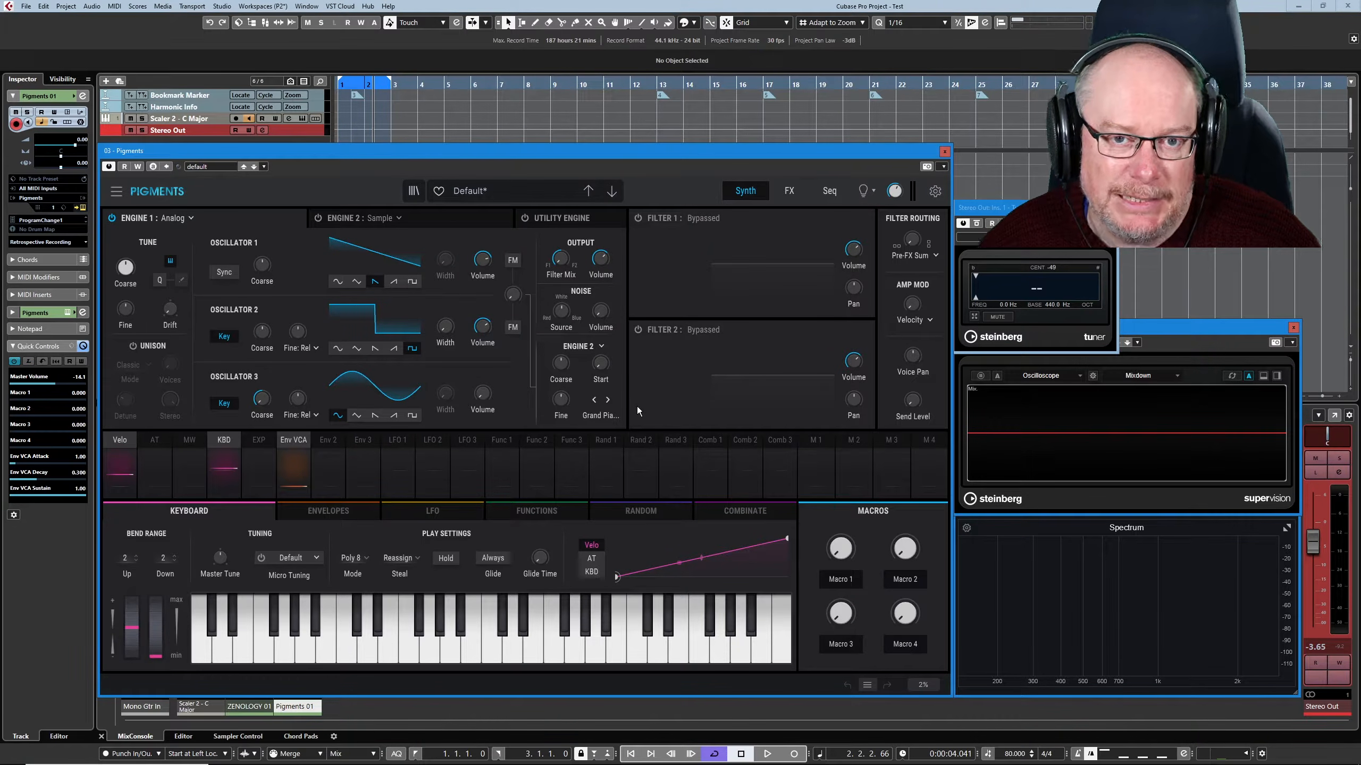
# Set up Engine 2 as an active Analog engine with a sine wave on Oscillator 1 and its output volume turned down
pyautogui.click(334, 219)
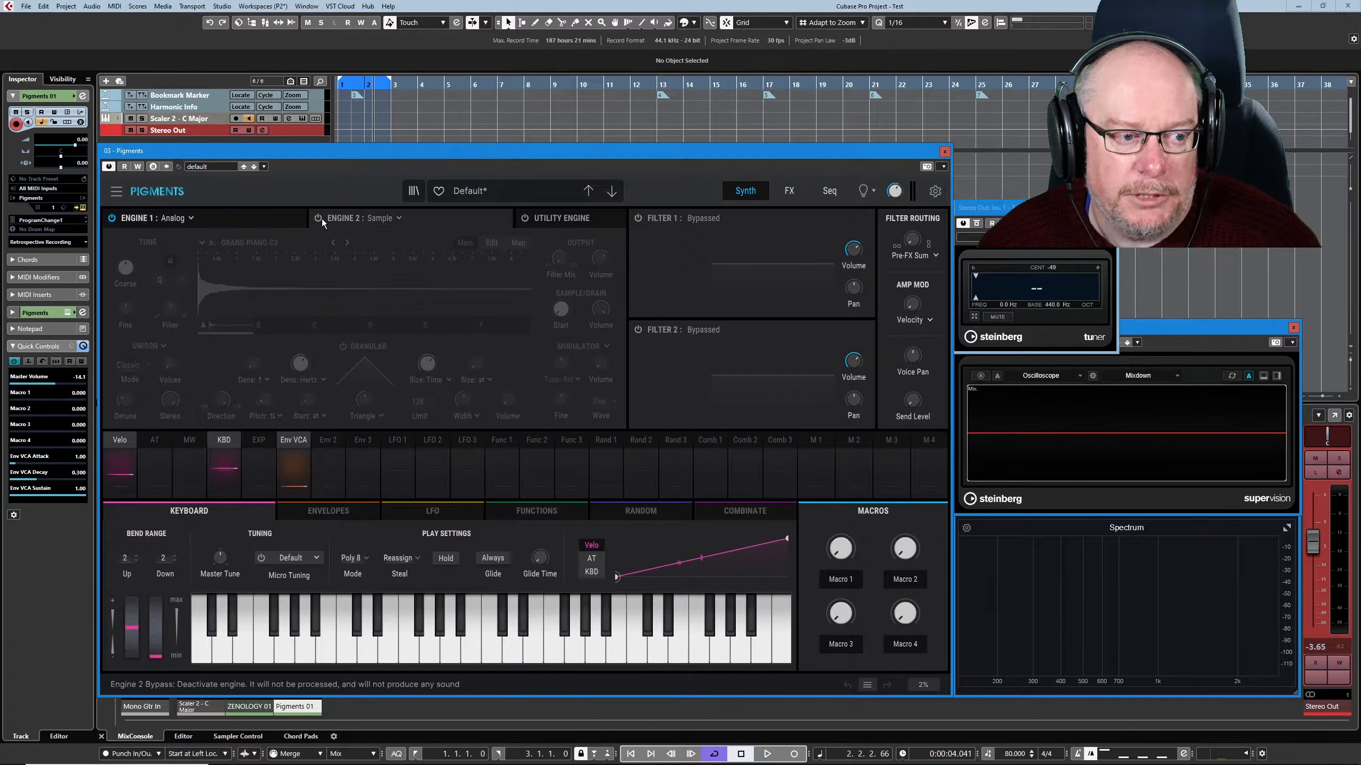
pyautogui.click(321, 219)
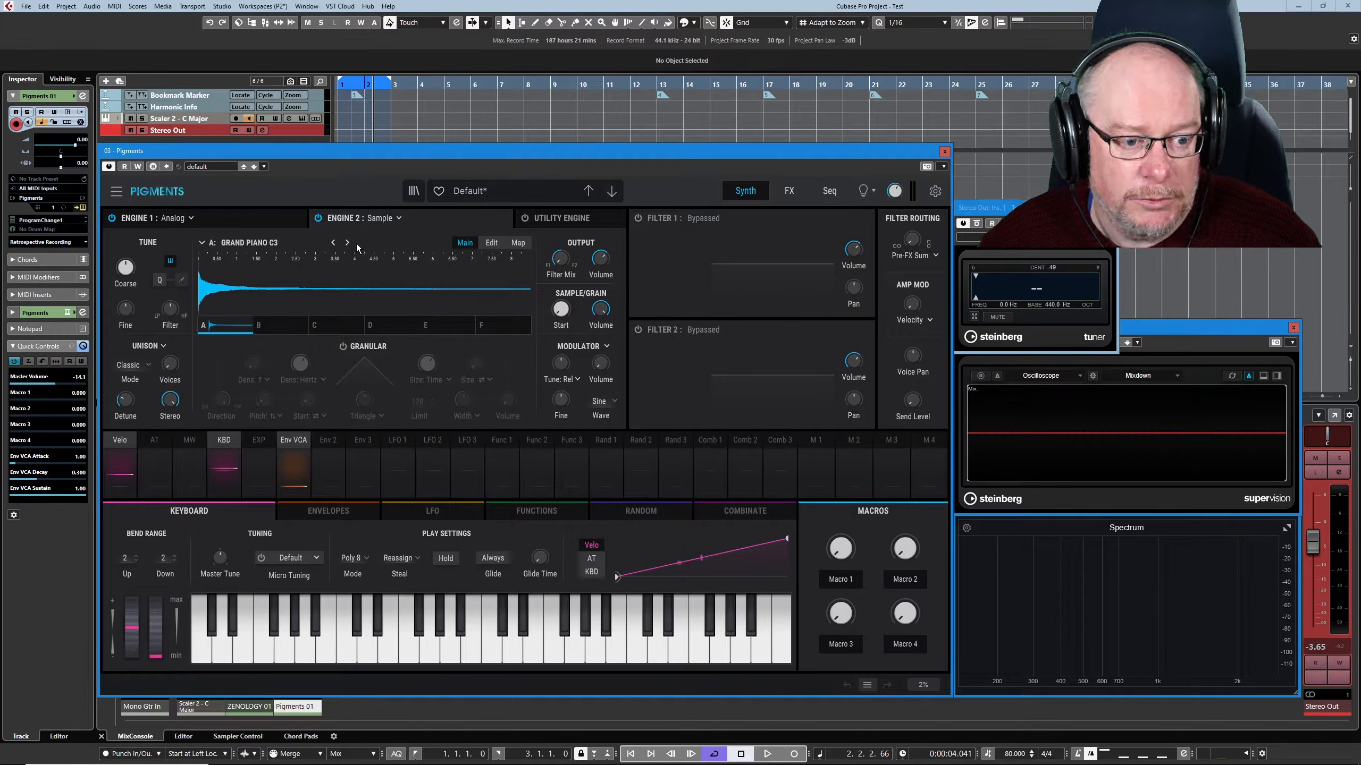
pyautogui.click(365, 217)
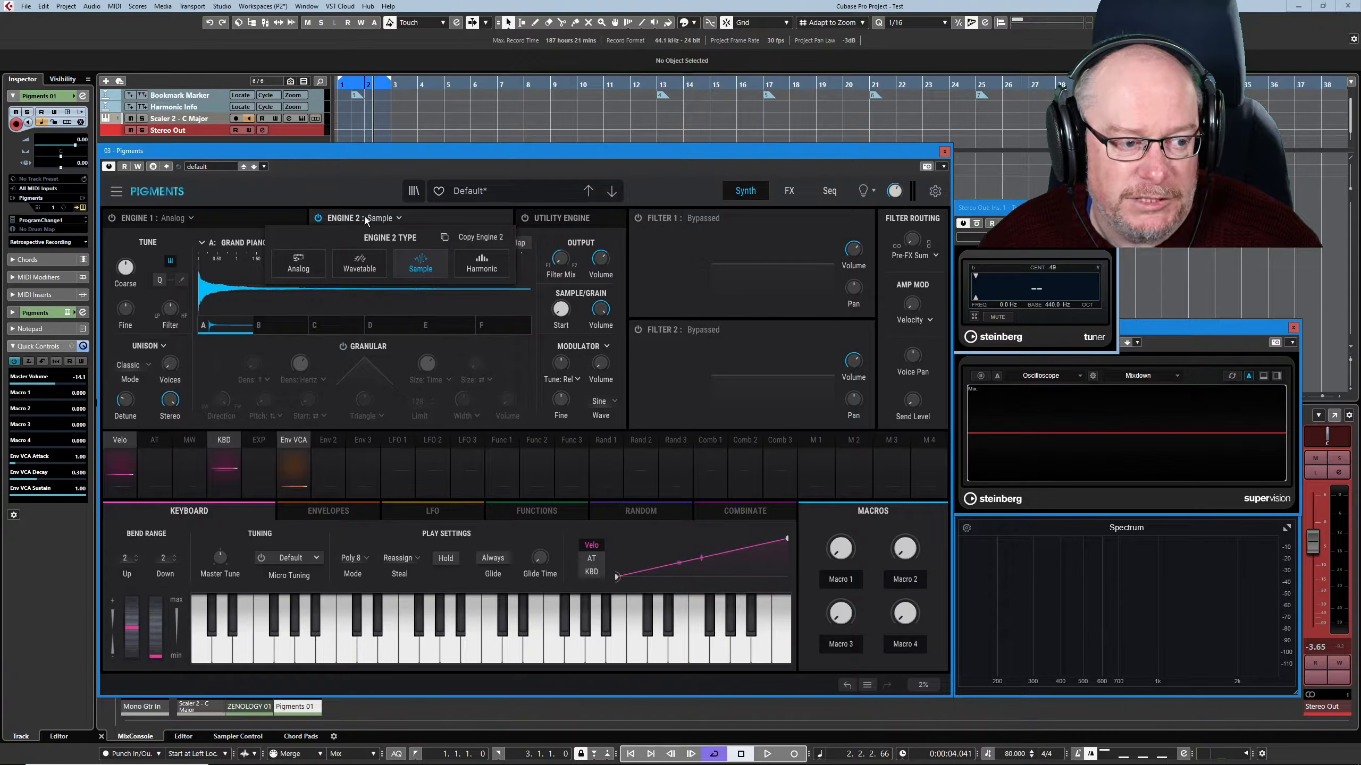
pyautogui.click(300, 261)
pyautogui.click(339, 281)
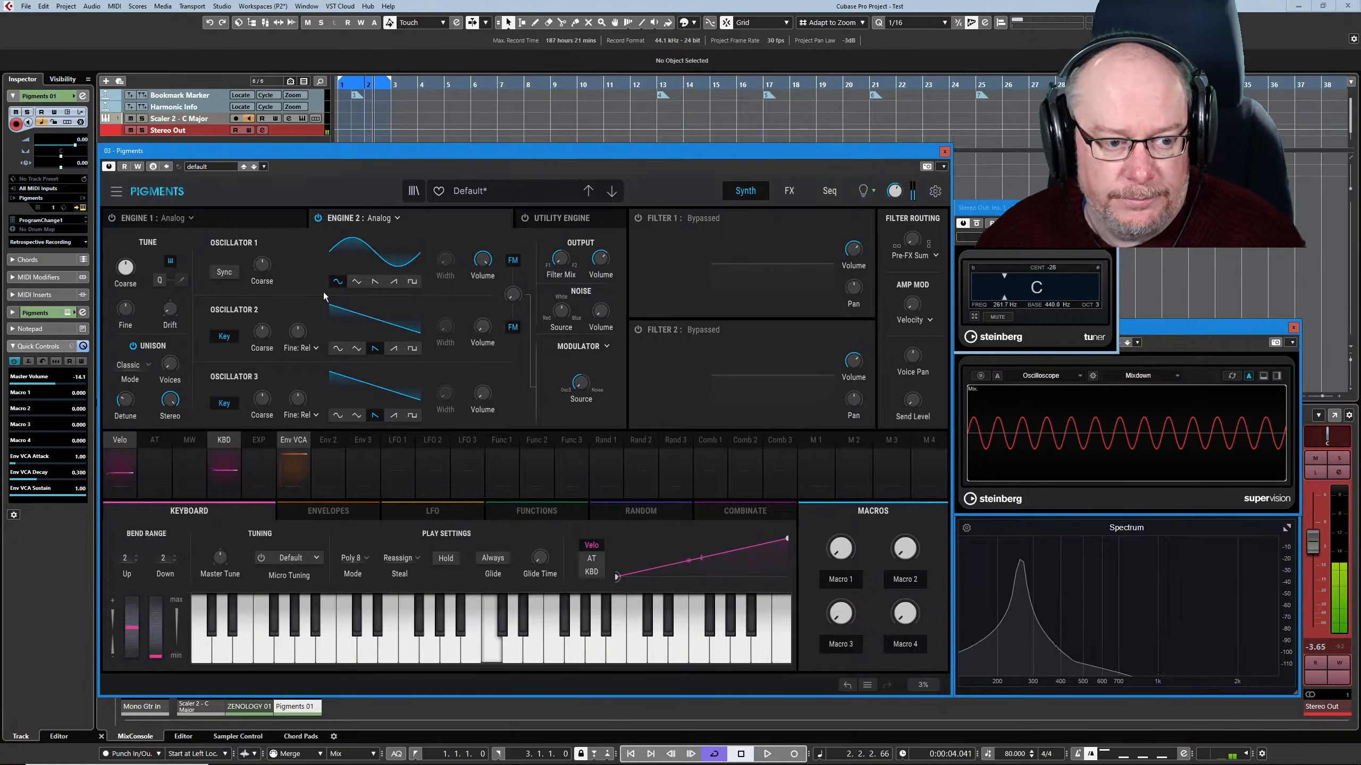
pyautogui.moveTo(601, 261); pyautogui.dragTo(601, 321)
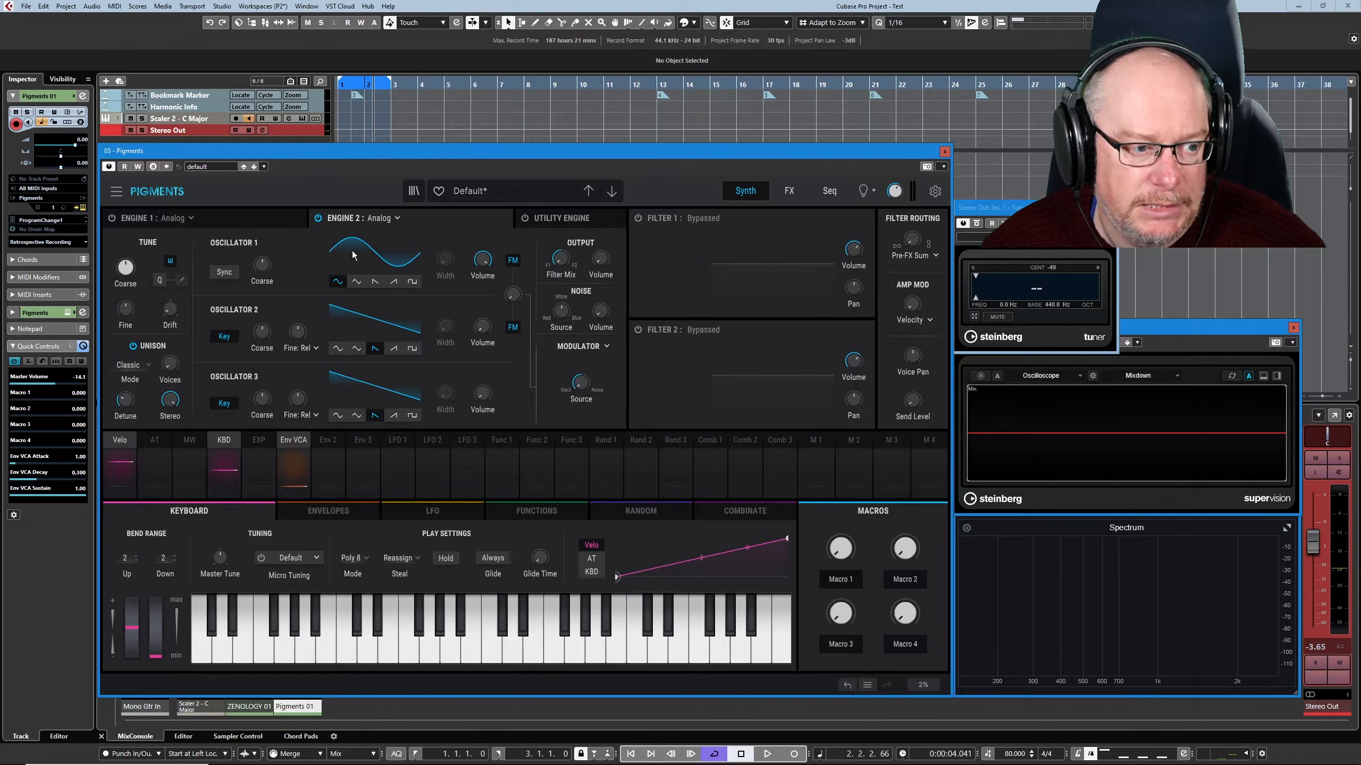
# Switch Engine 1 back on and enable FM for its Oscillator 1, trying out its mod amount control
pyautogui.click(112, 221)
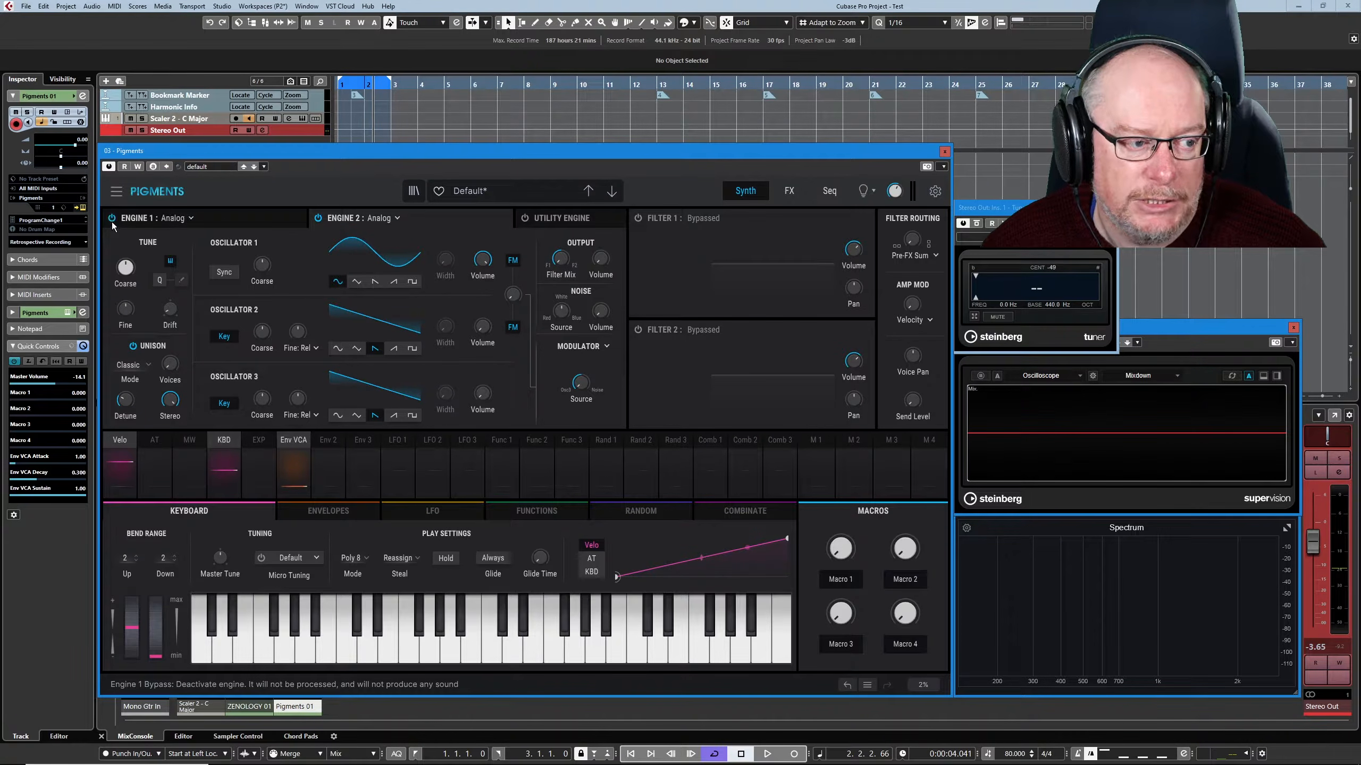
pyautogui.click(135, 218)
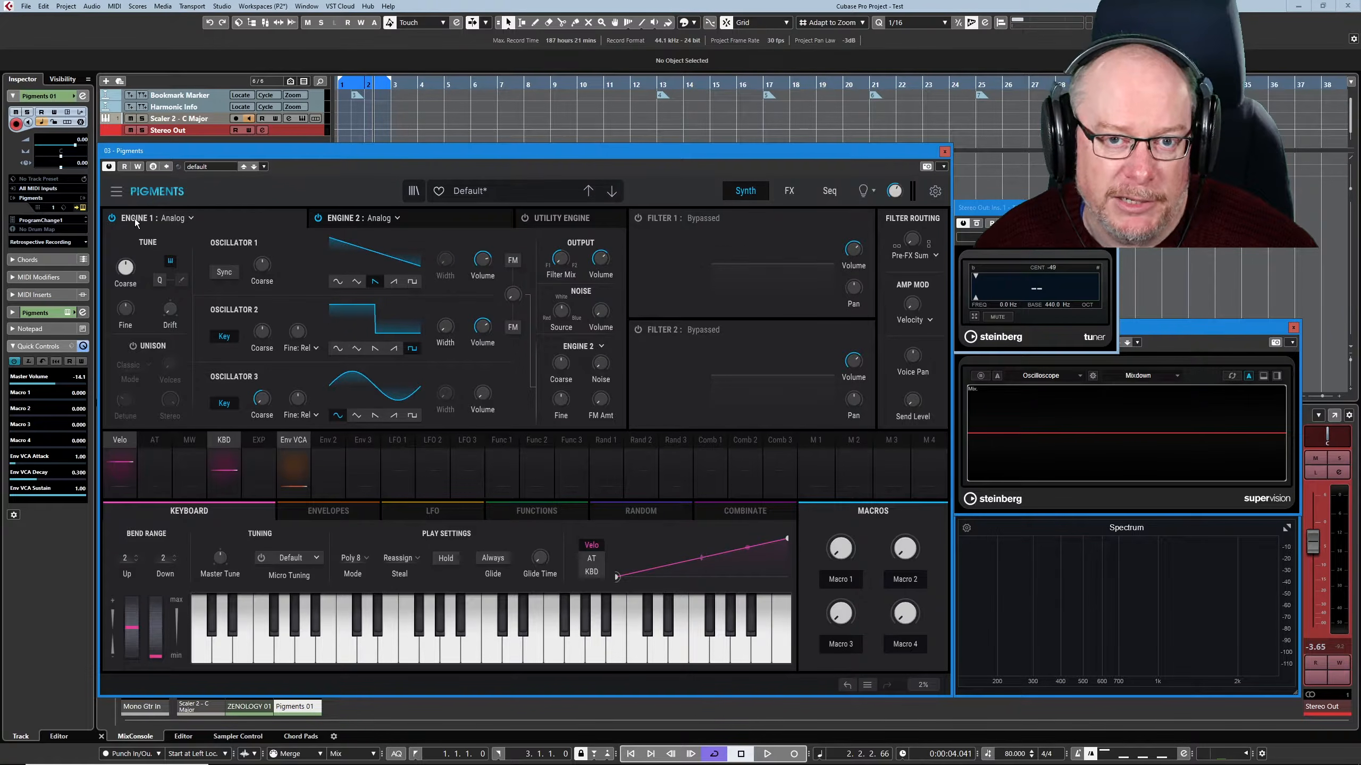
pyautogui.click(513, 260)
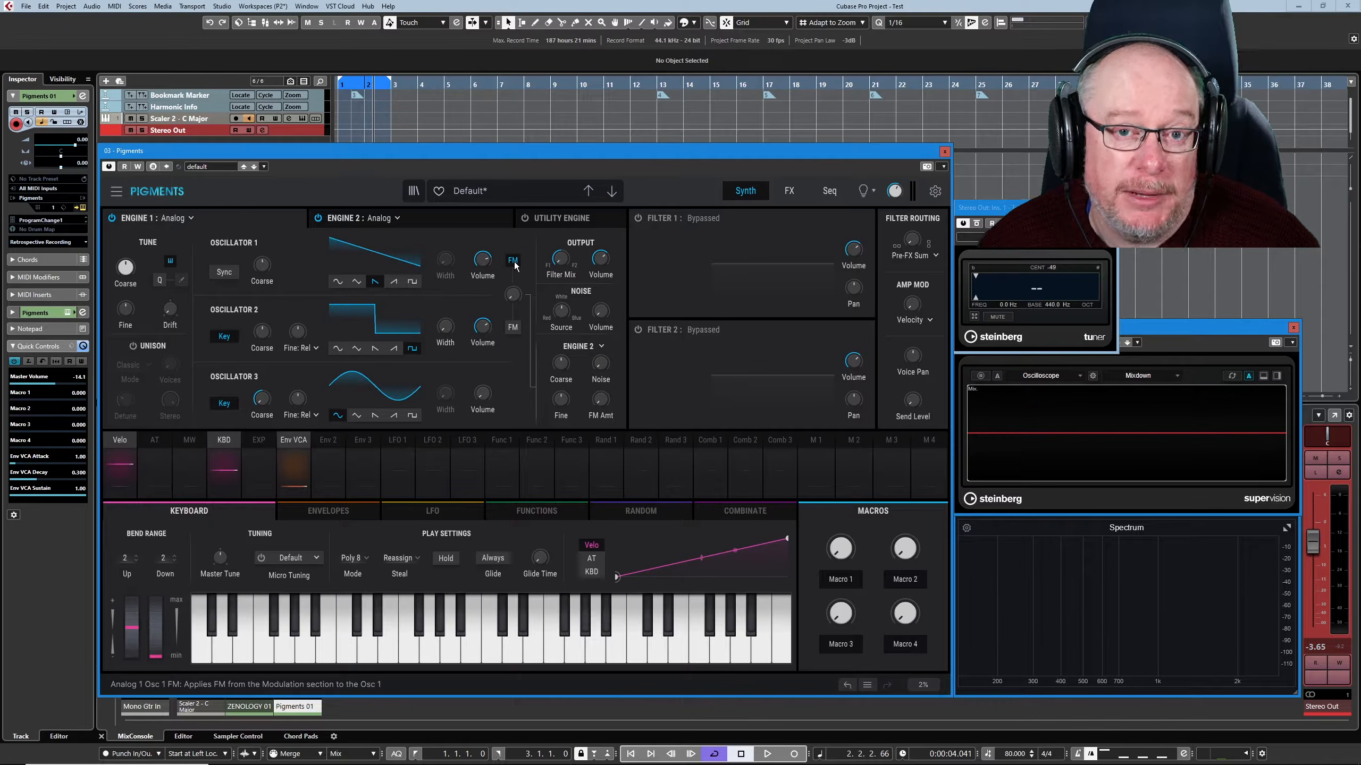
pyautogui.moveTo(512, 299)
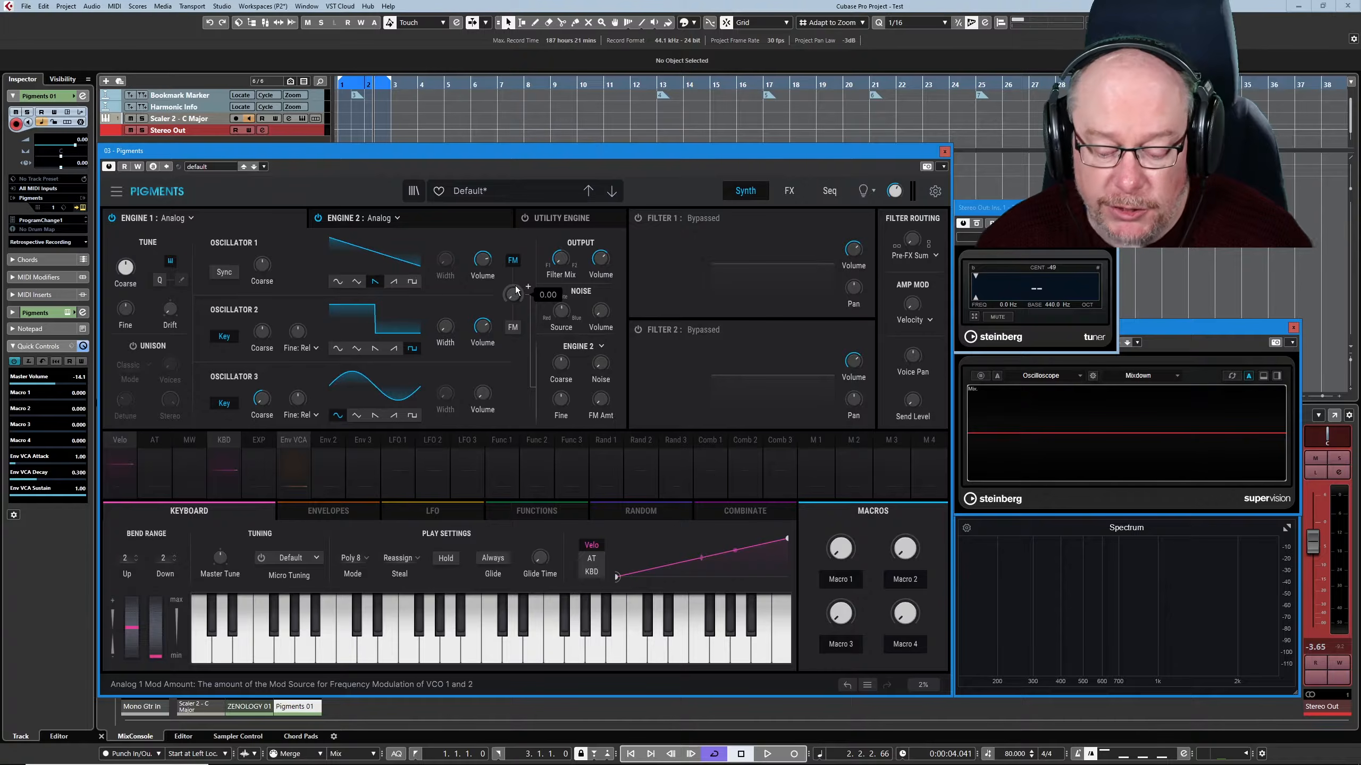
pyautogui.moveTo(516, 290); pyautogui.dragTo(516, 290)
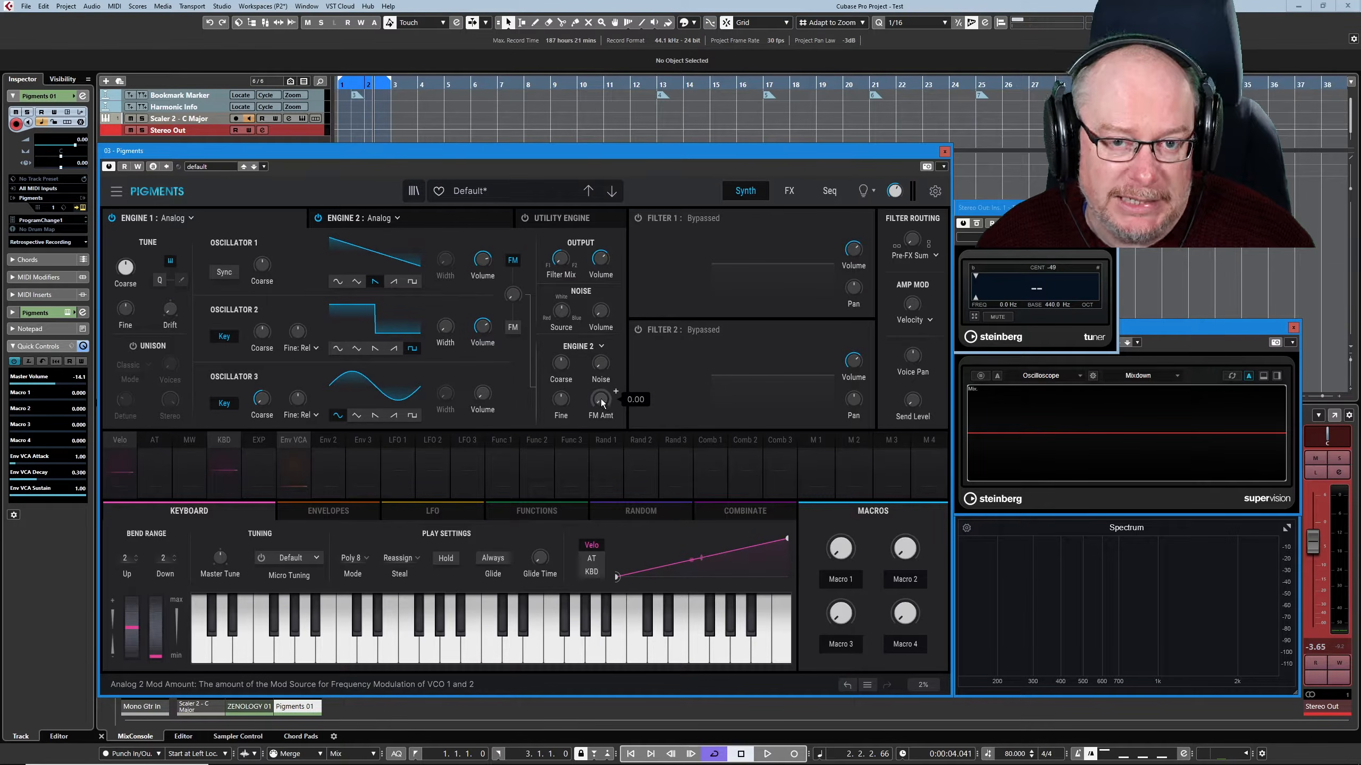
# Raise Engine 2's own FM mod amount and compare it with the FM Amt control shown in Engine 1
pyautogui.click(346, 220)
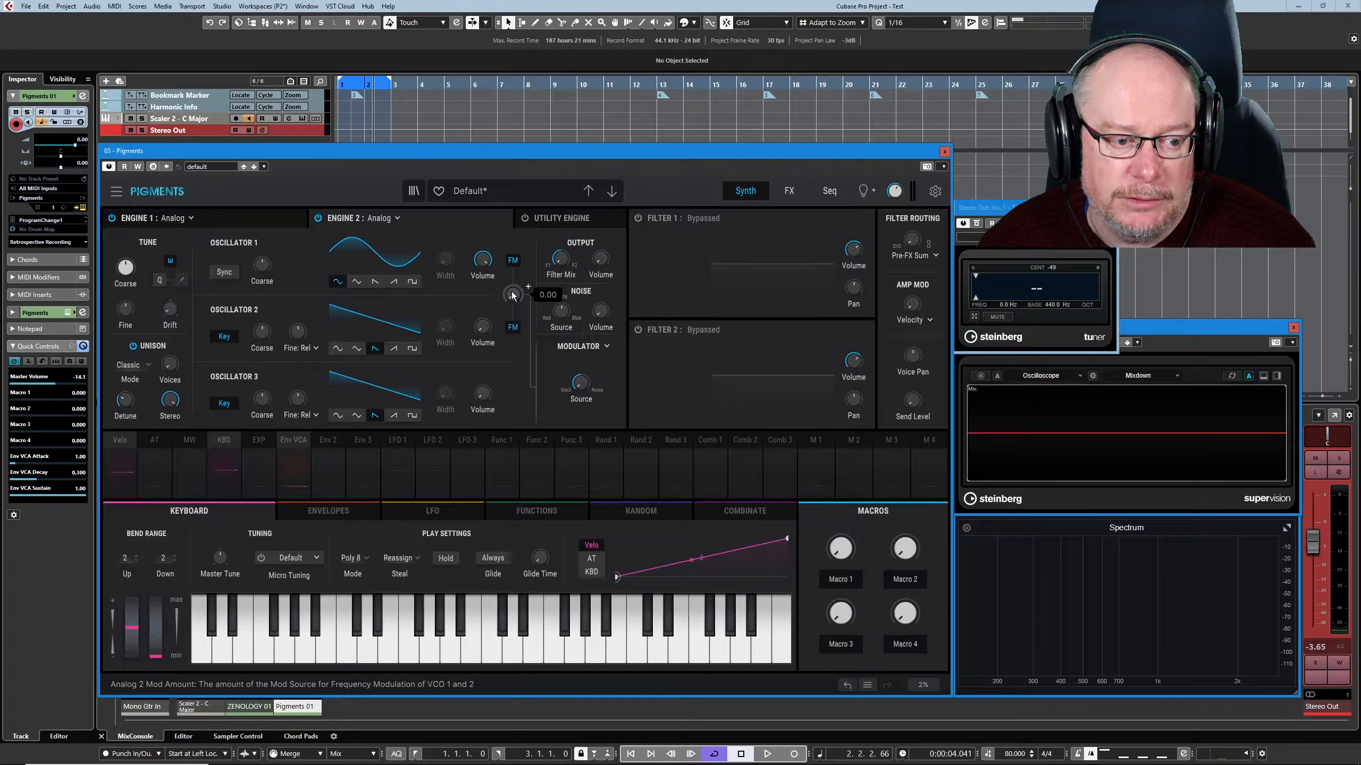
pyautogui.moveTo(512, 295); pyautogui.dragTo(511, 290)
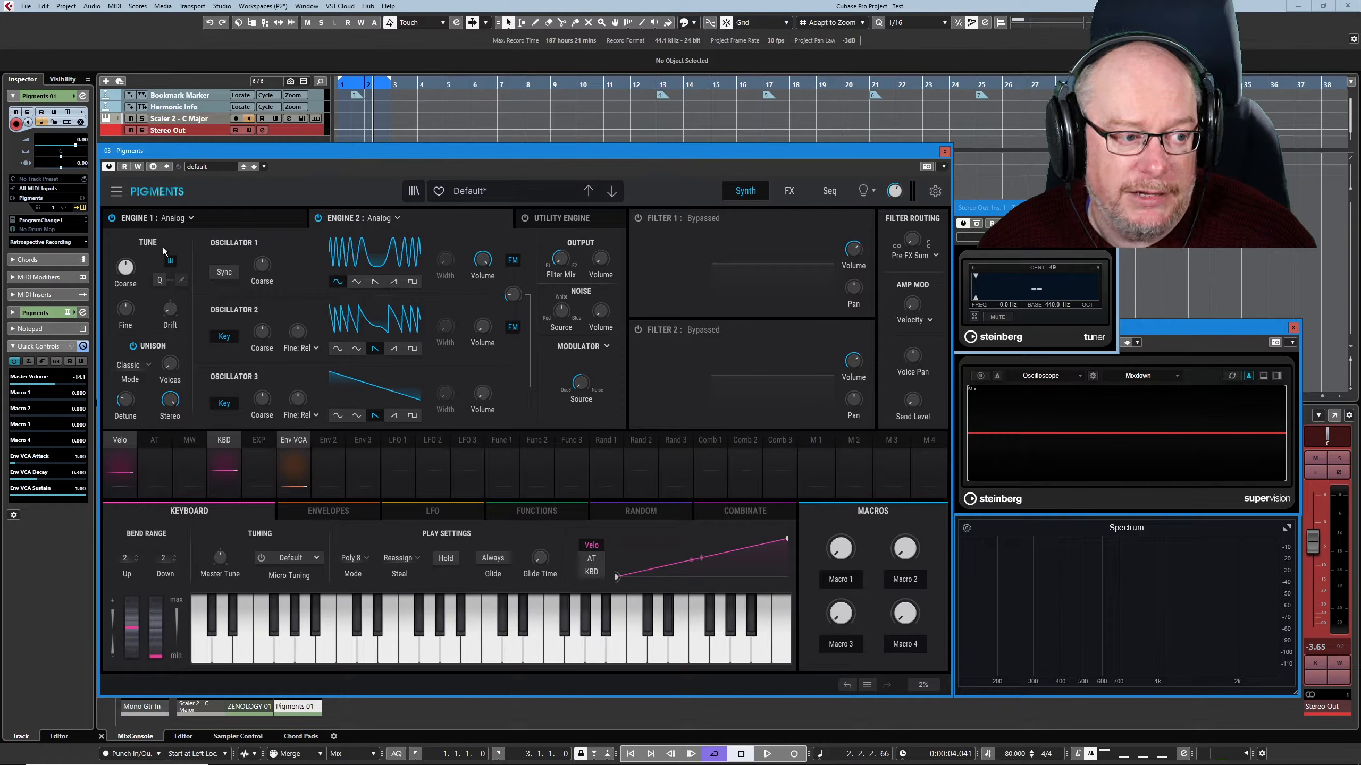
pyautogui.click(139, 218)
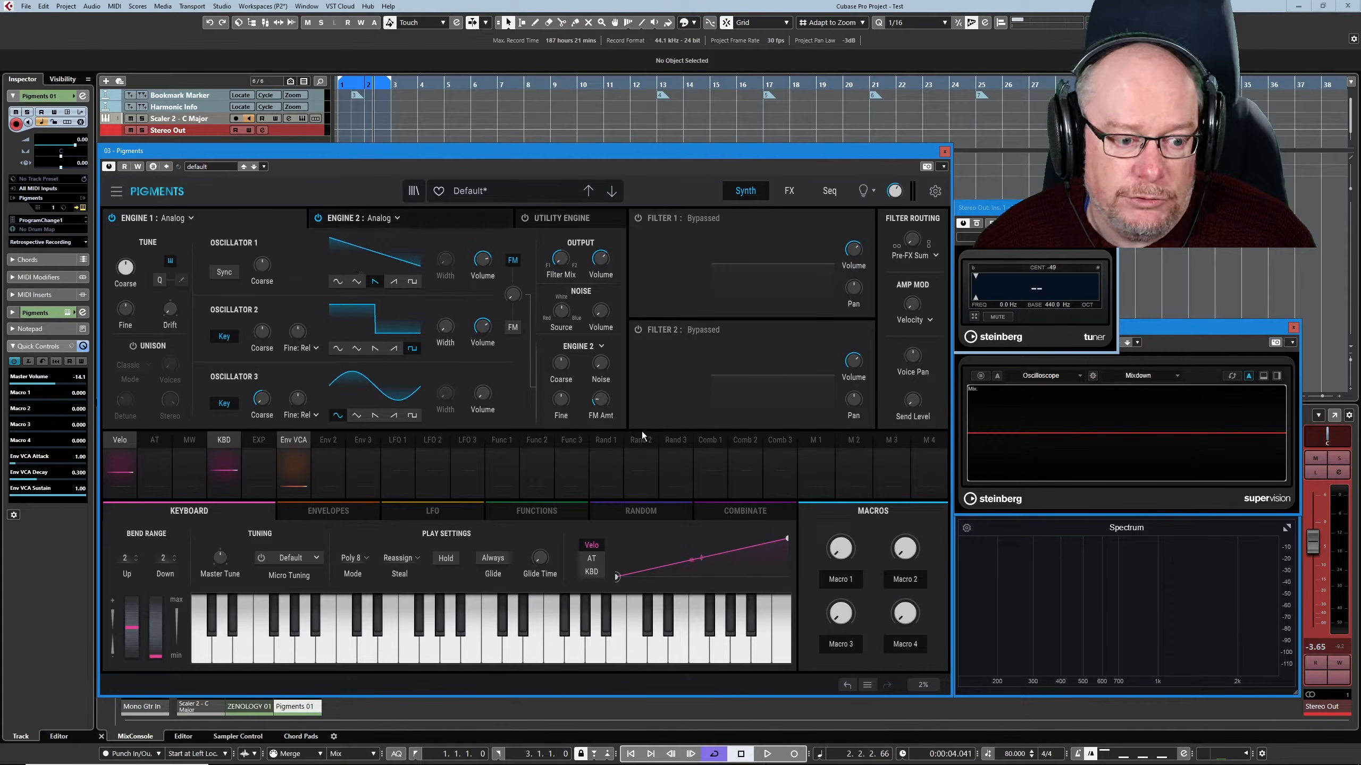
# Compare the Coarse control in Engine 1's crossmod section with Engine 2's own Coarse tuning
pyautogui.moveTo(576, 355)
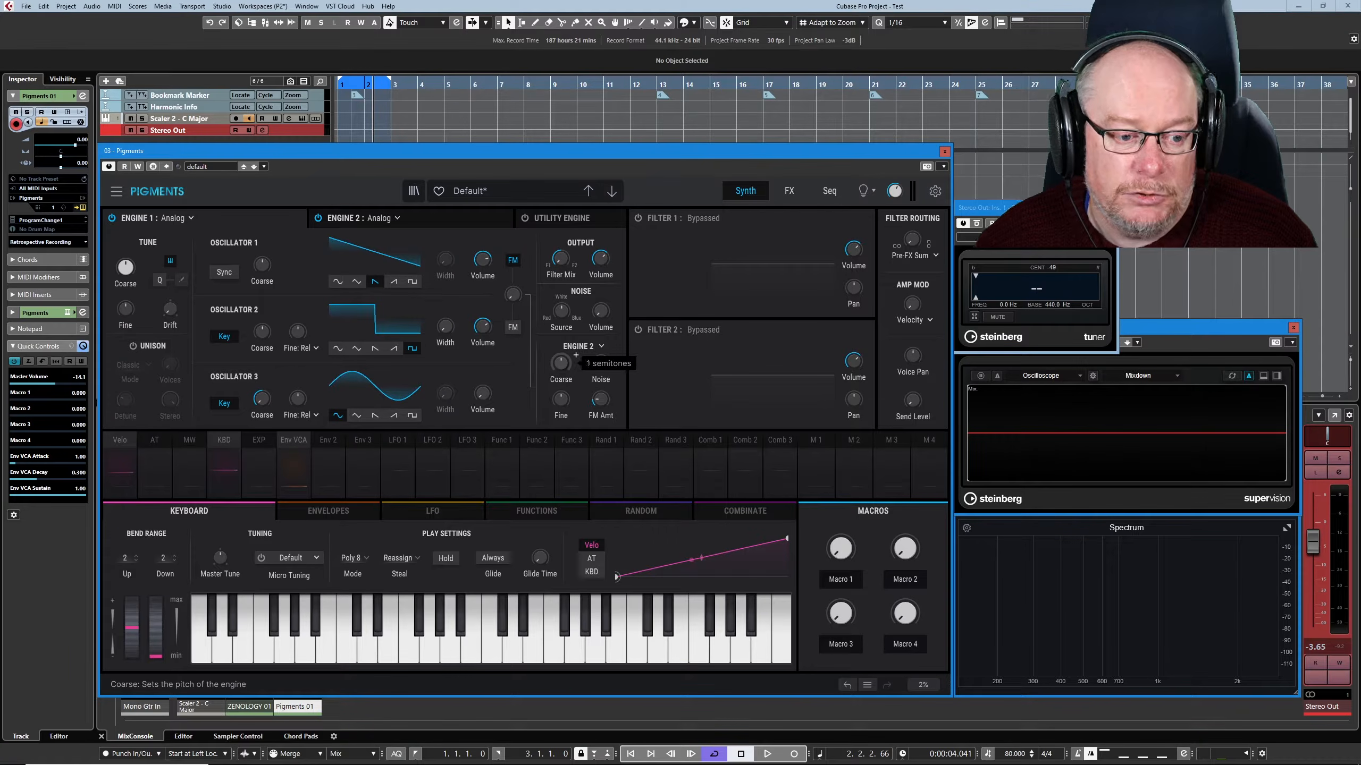
pyautogui.click(354, 220)
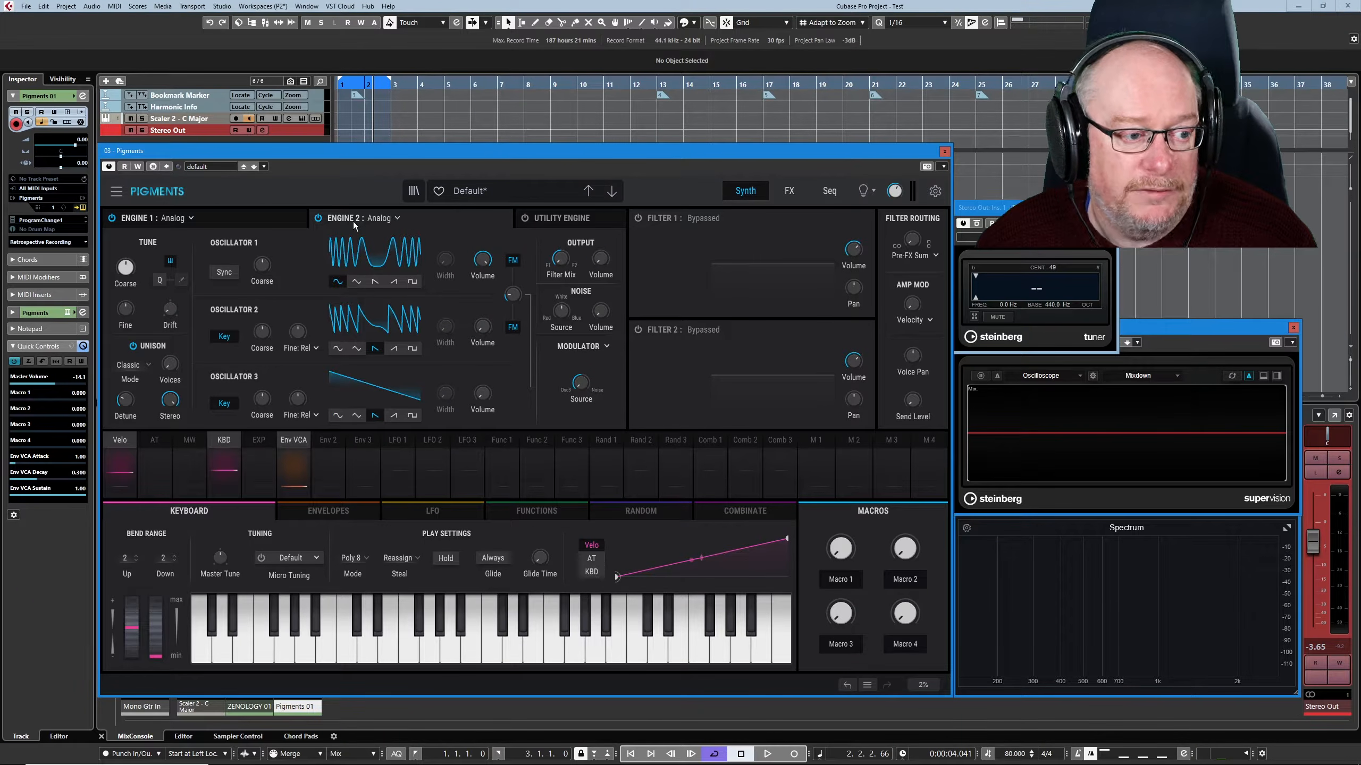
pyautogui.moveTo(127, 271)
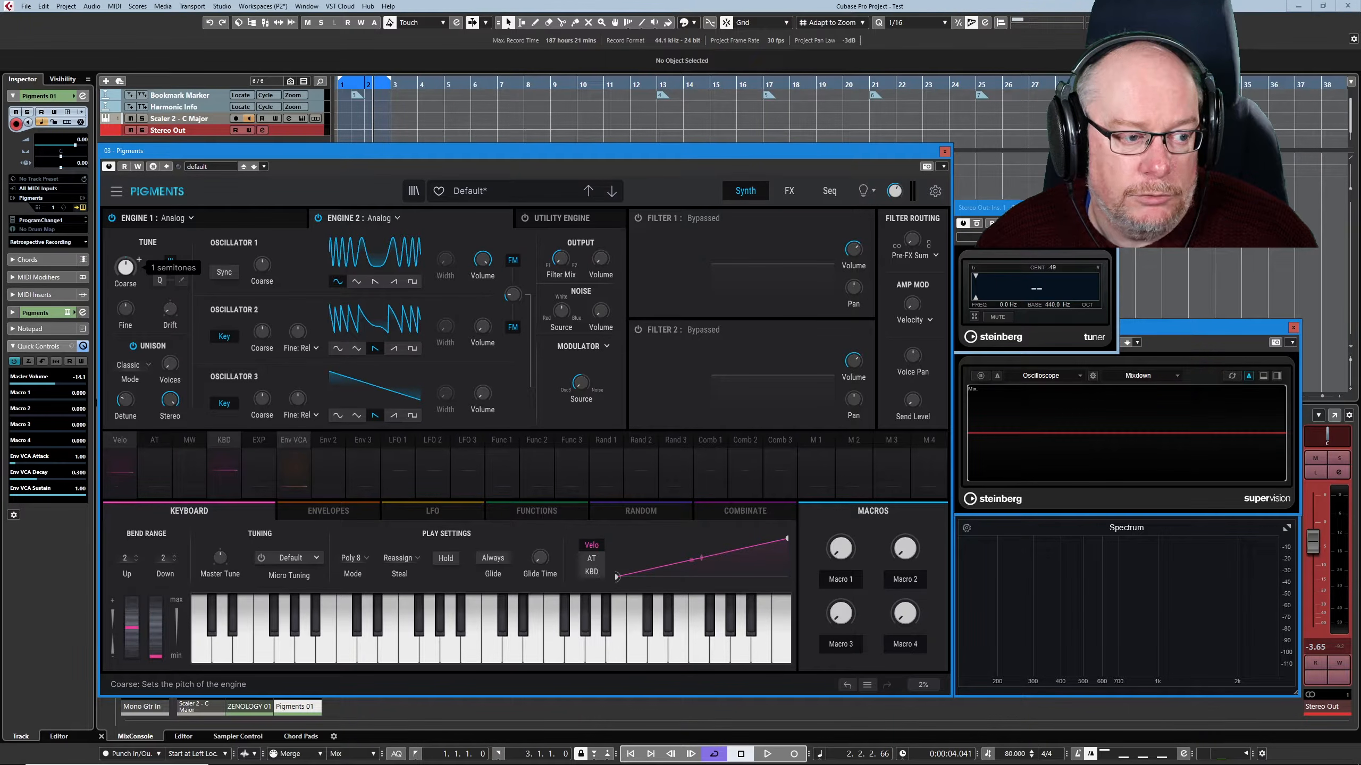
# In Engine 1, raise the mod amount for Oscillator 1 and readjust Engine 2's FM amount
pyautogui.click(175, 217)
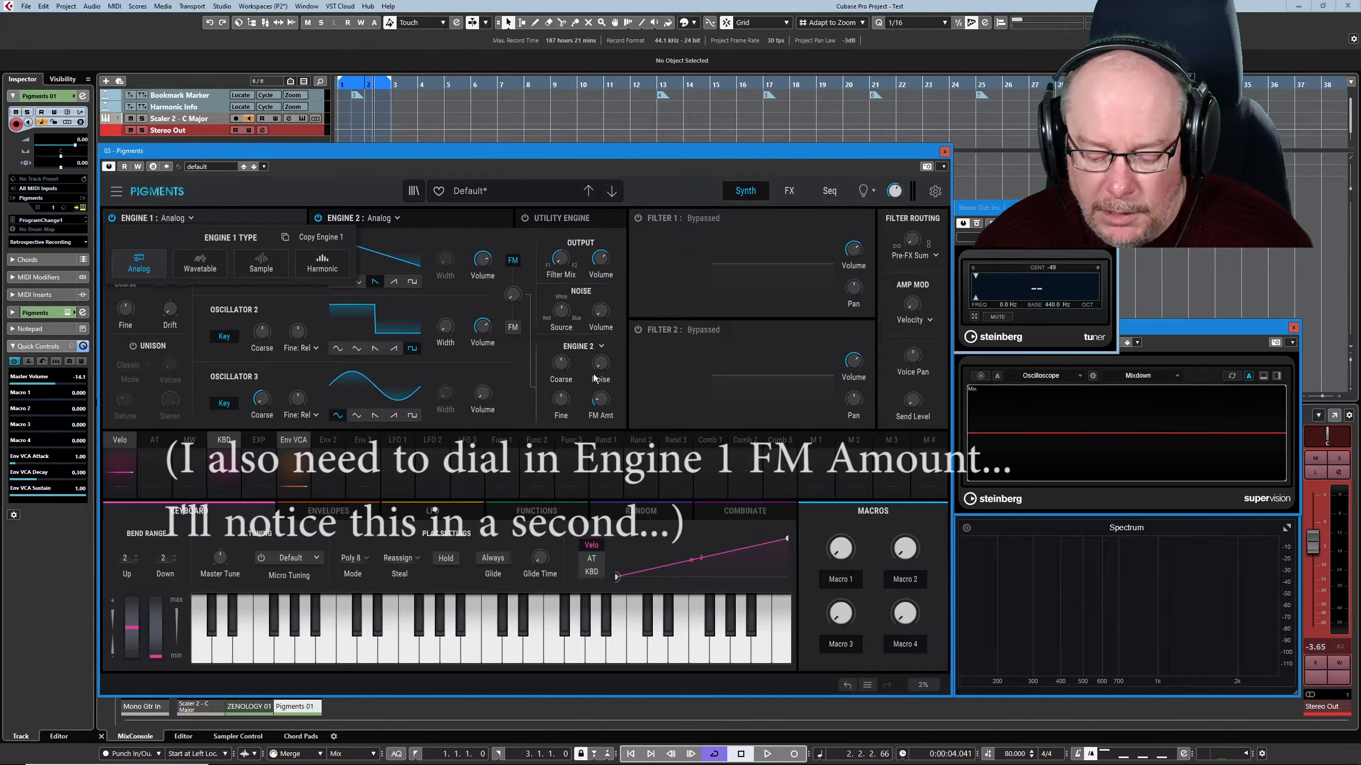
pyautogui.click(604, 403)
pyautogui.moveTo(600, 400); pyautogui.dragTo(600, 424)
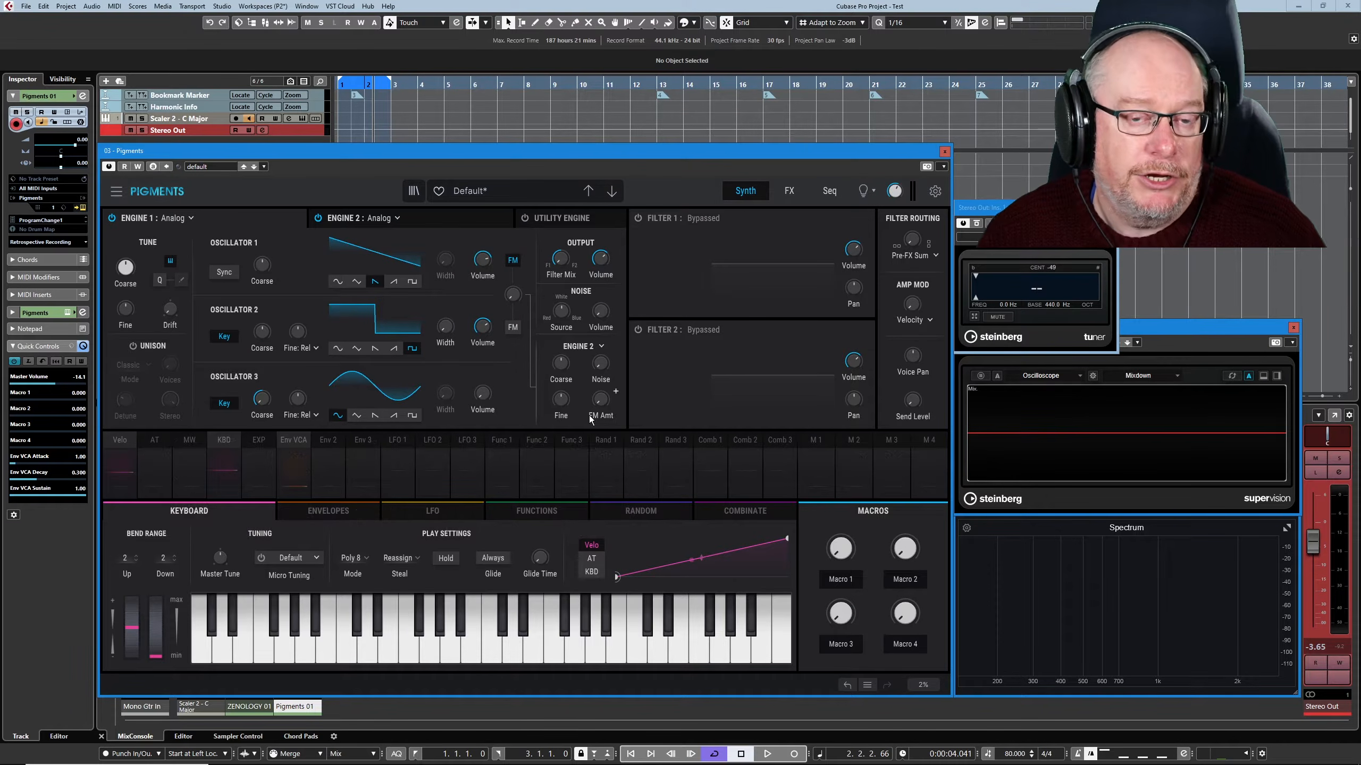
pyautogui.moveTo(512, 294); pyautogui.dragTo(512, 284)
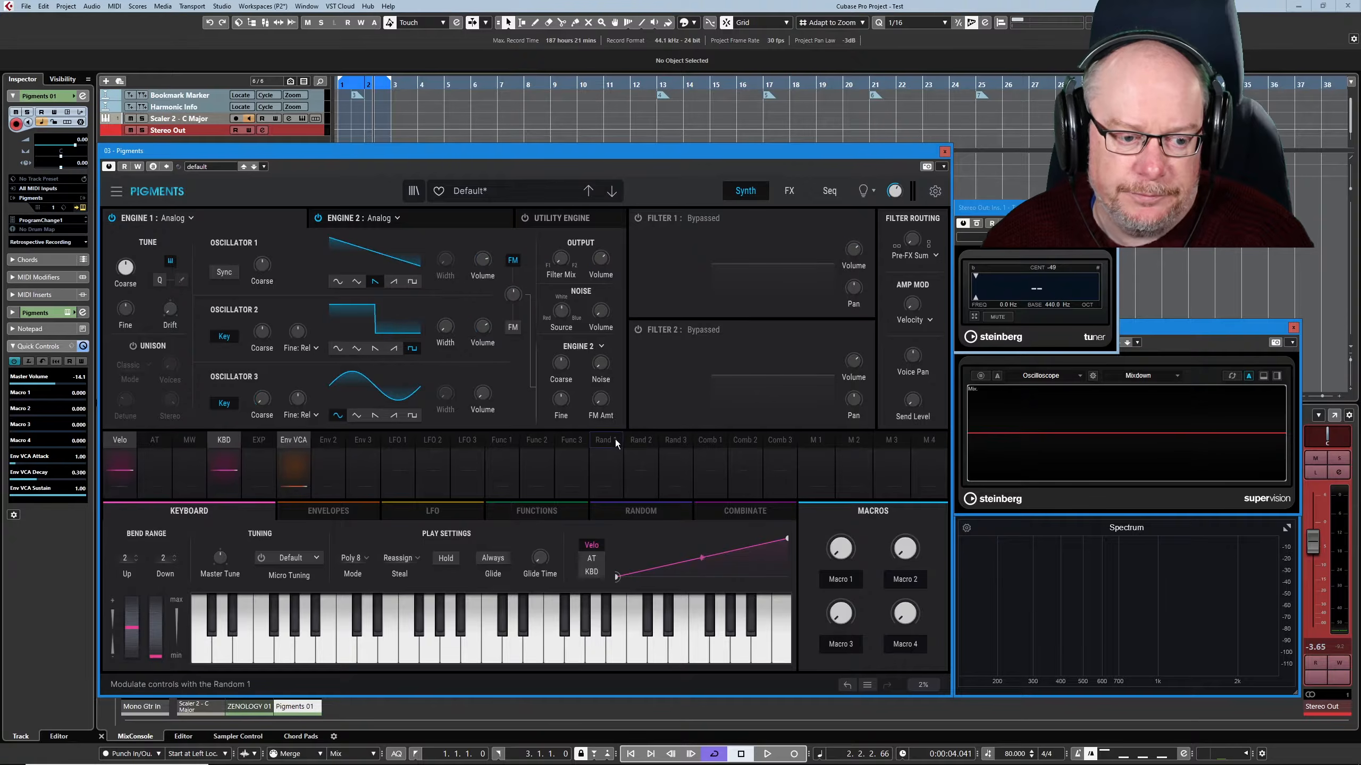
pyautogui.moveTo(601, 401)
pyautogui.mouseDown()
pyautogui.moveTo(601, 363)
pyautogui.moveTo(601, 382)
pyautogui.mouseUp()
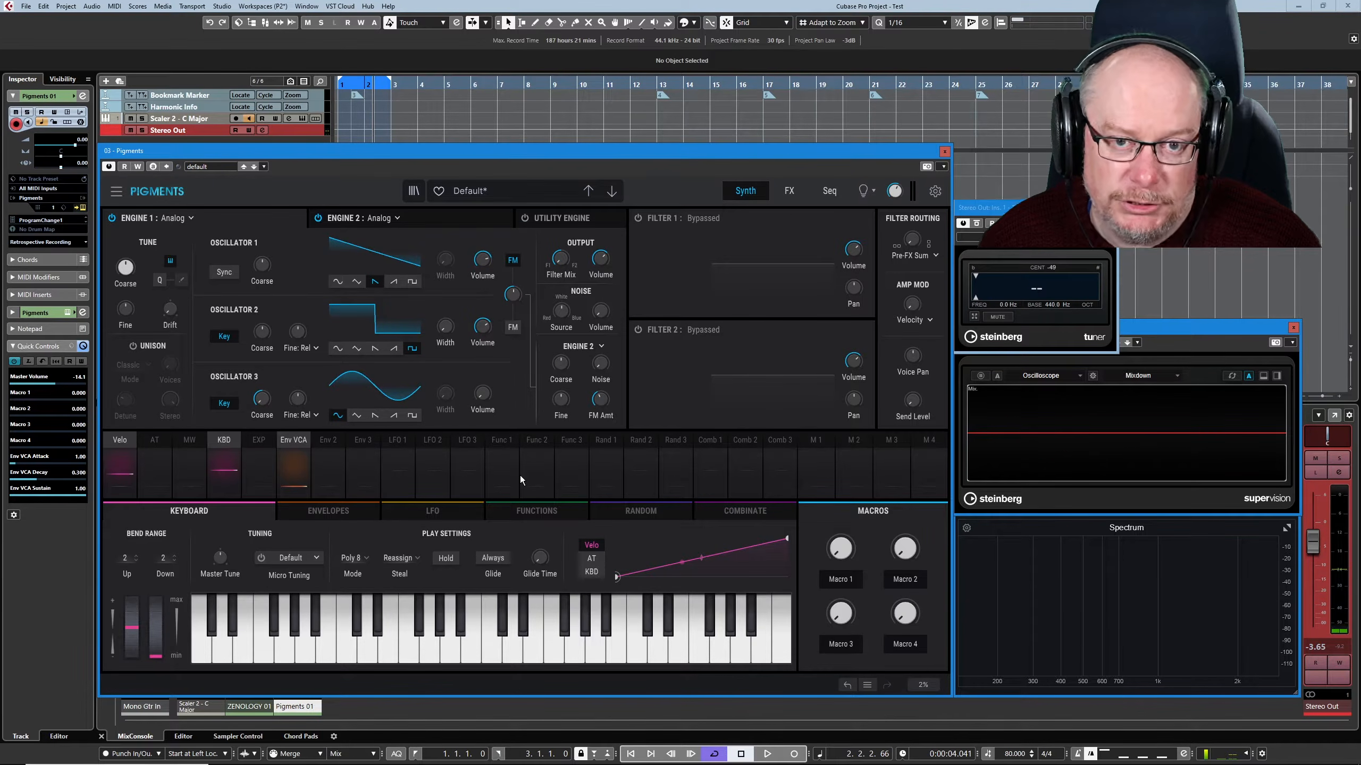
# Switch off Engine 1 and raise Engine 2's output volume to about -9.5 dB to audition it alone
pyautogui.click(111, 219)
pyautogui.click(343, 222)
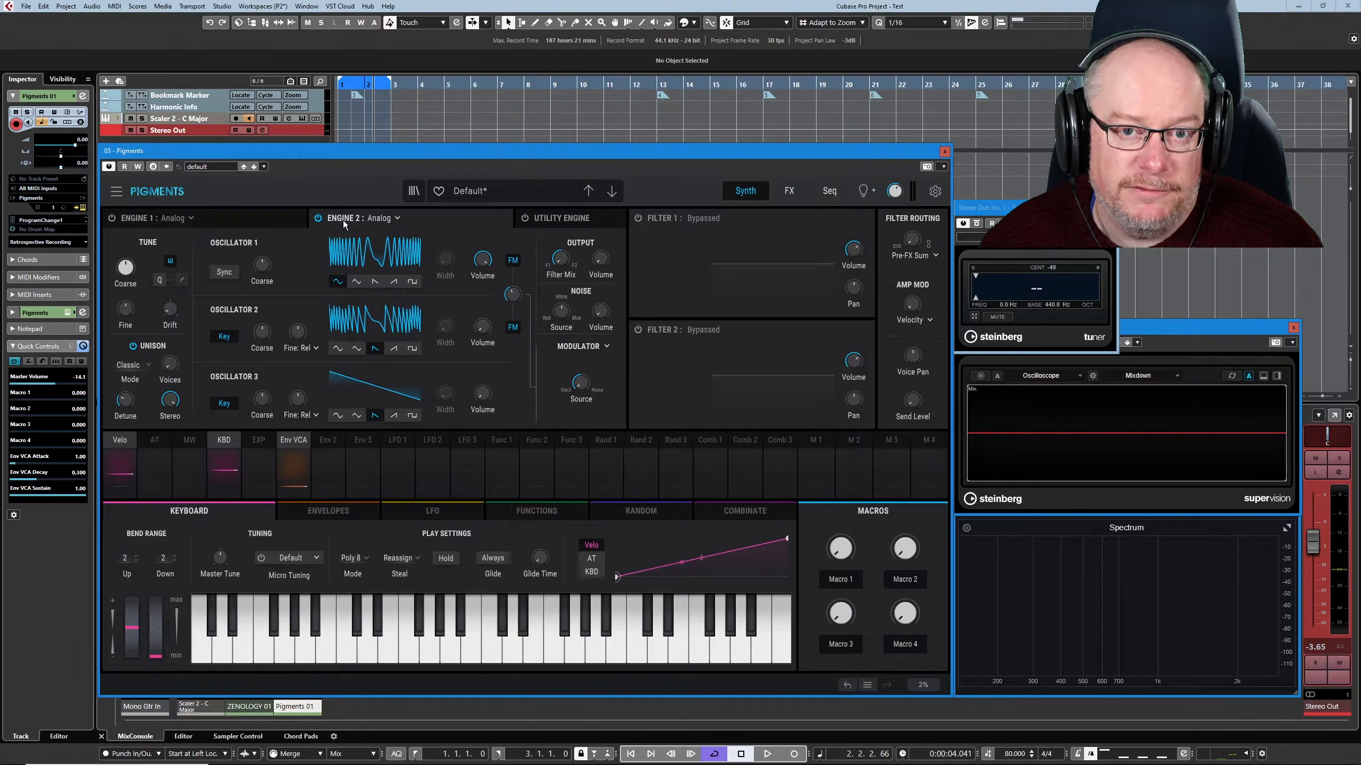
pyautogui.moveTo(600, 260); pyautogui.dragTo(600, 212)
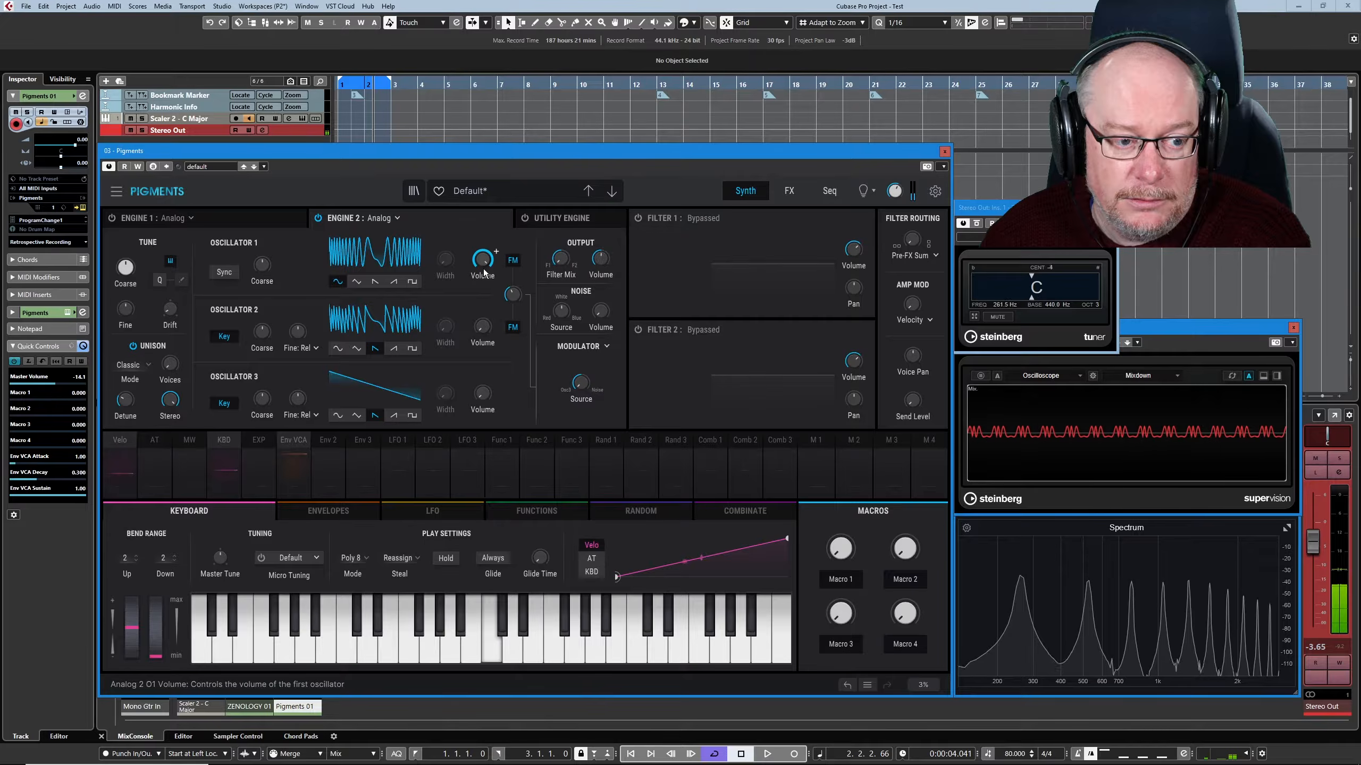
pyautogui.moveTo(607, 261)
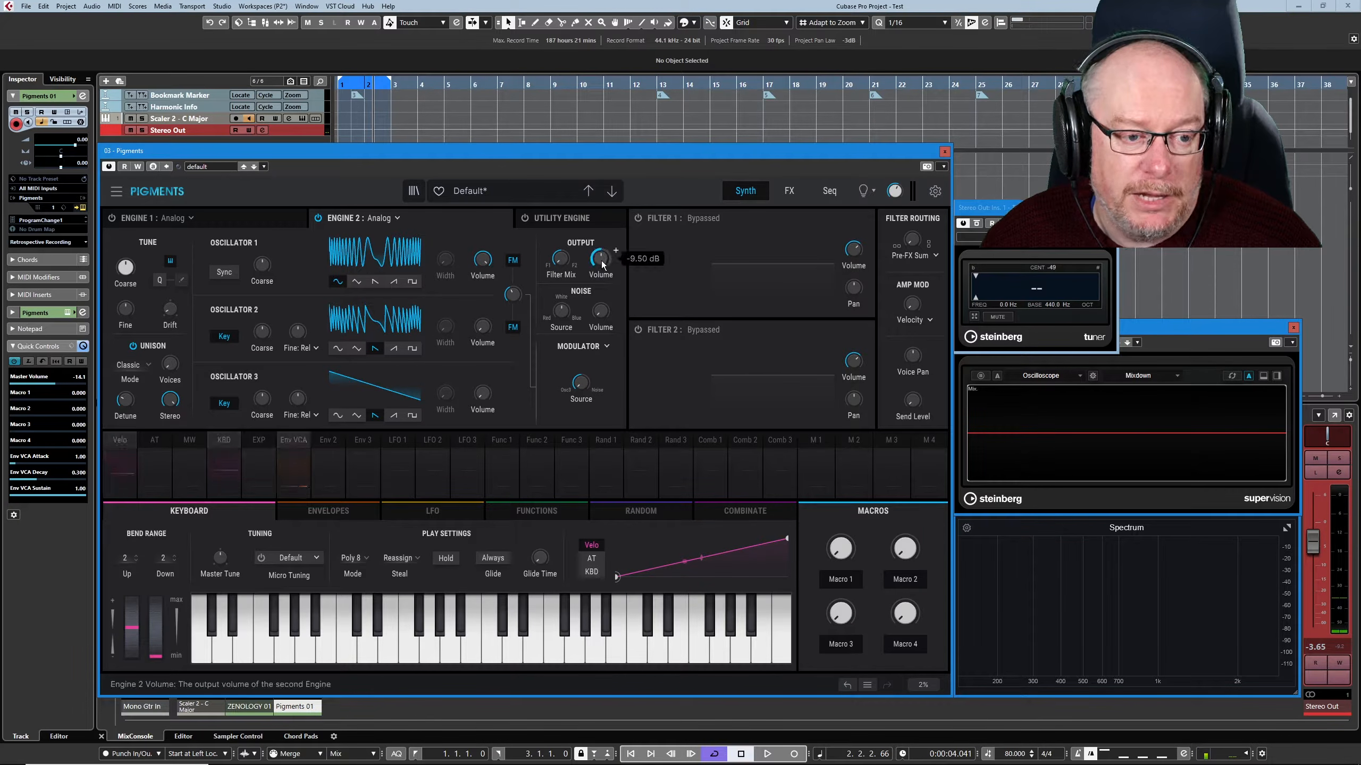
# Return to Engine 1 and adjust Engine 2's FM amount to about 0.067 and Engine 1's mod amount to about 0.128
pyautogui.click(236, 218)
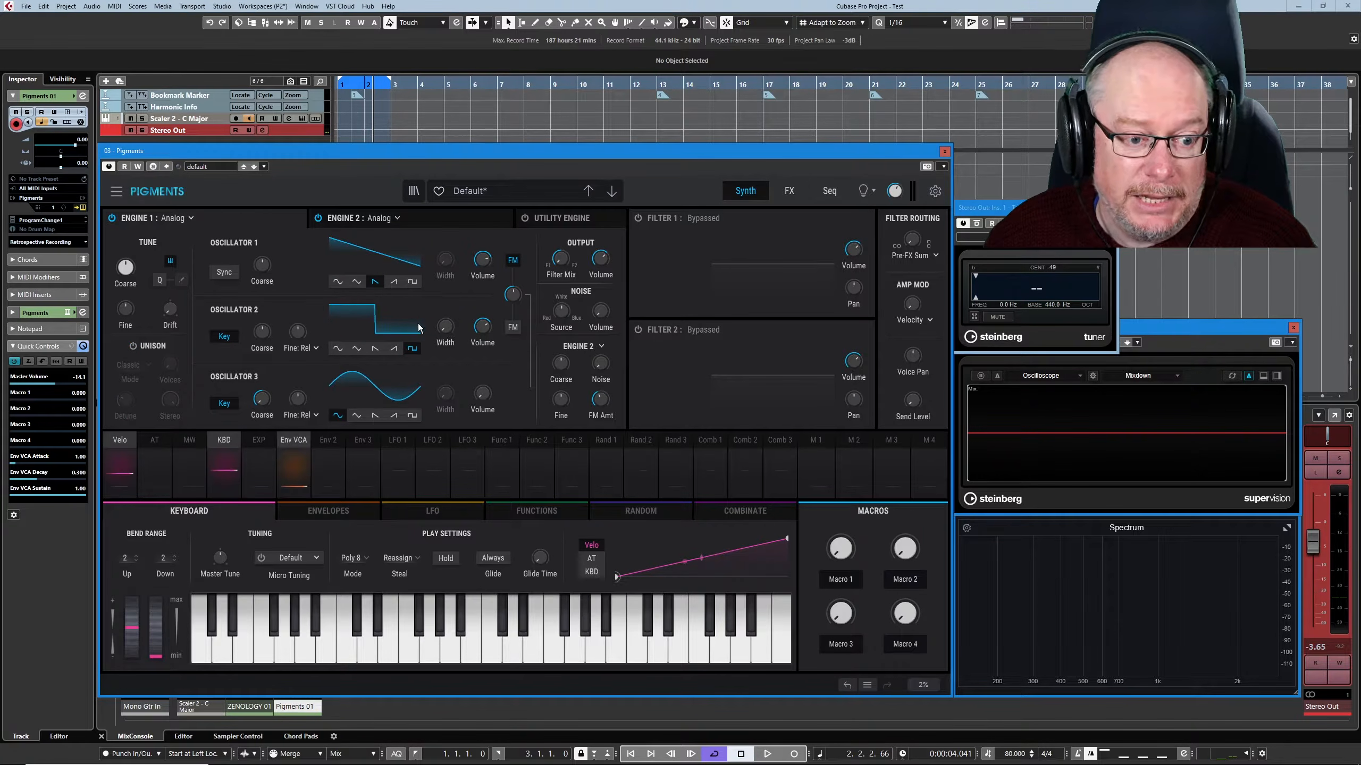
pyautogui.moveTo(602, 403); pyautogui.dragTo(603, 398)
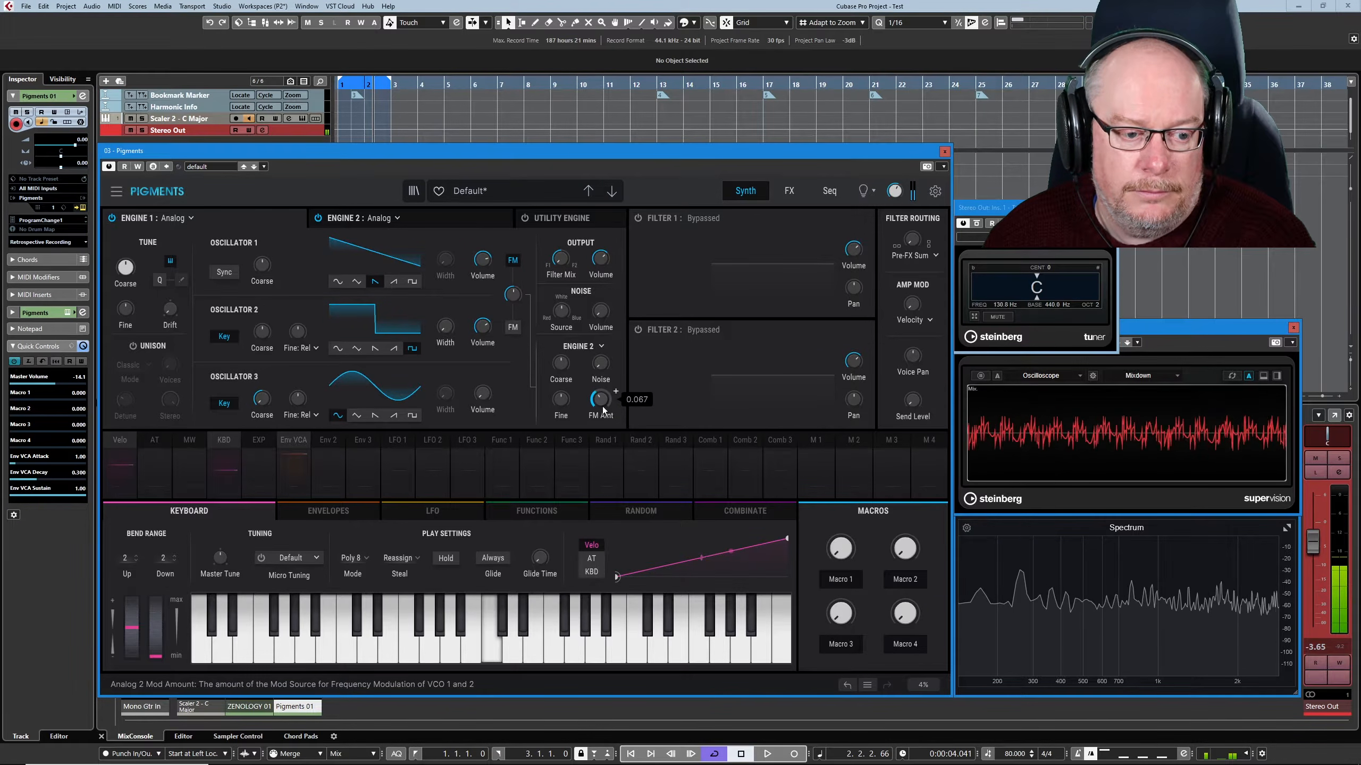
pyautogui.moveTo(509, 289); pyautogui.dragTo(510, 285)
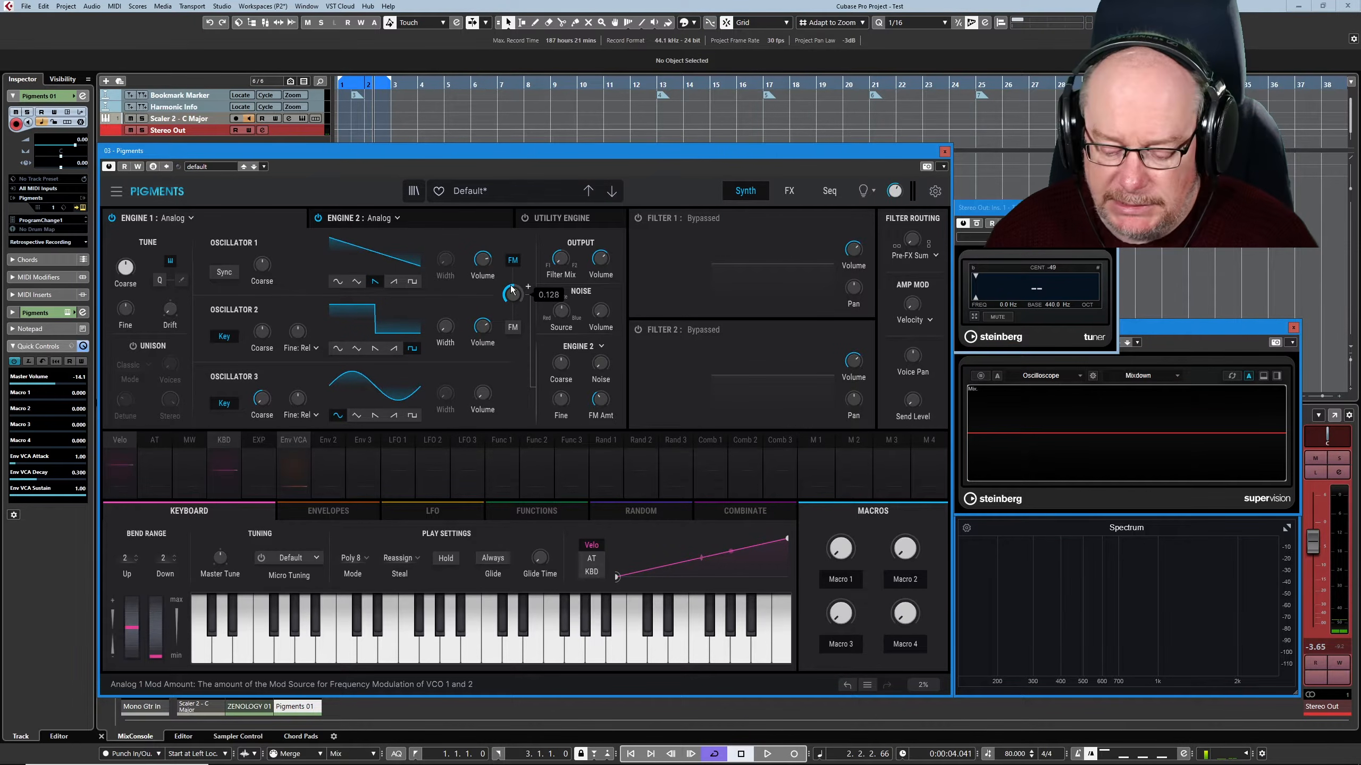
# Lower Engine 1's mod amount to about 0.014 and reduce Engine 2's FM amount
pyautogui.moveTo(514, 295); pyautogui.dragTo(514, 324)
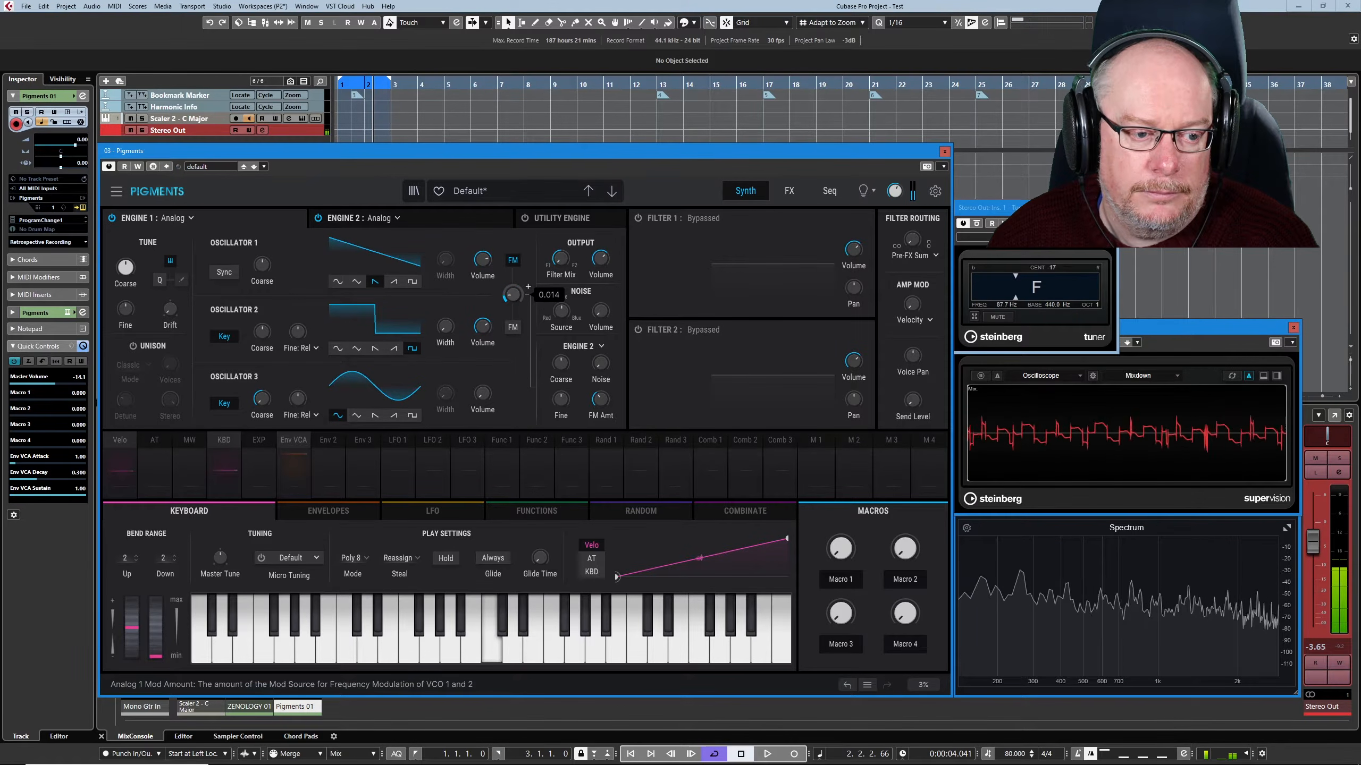
pyautogui.moveTo(601, 399); pyautogui.dragTo(600, 417)
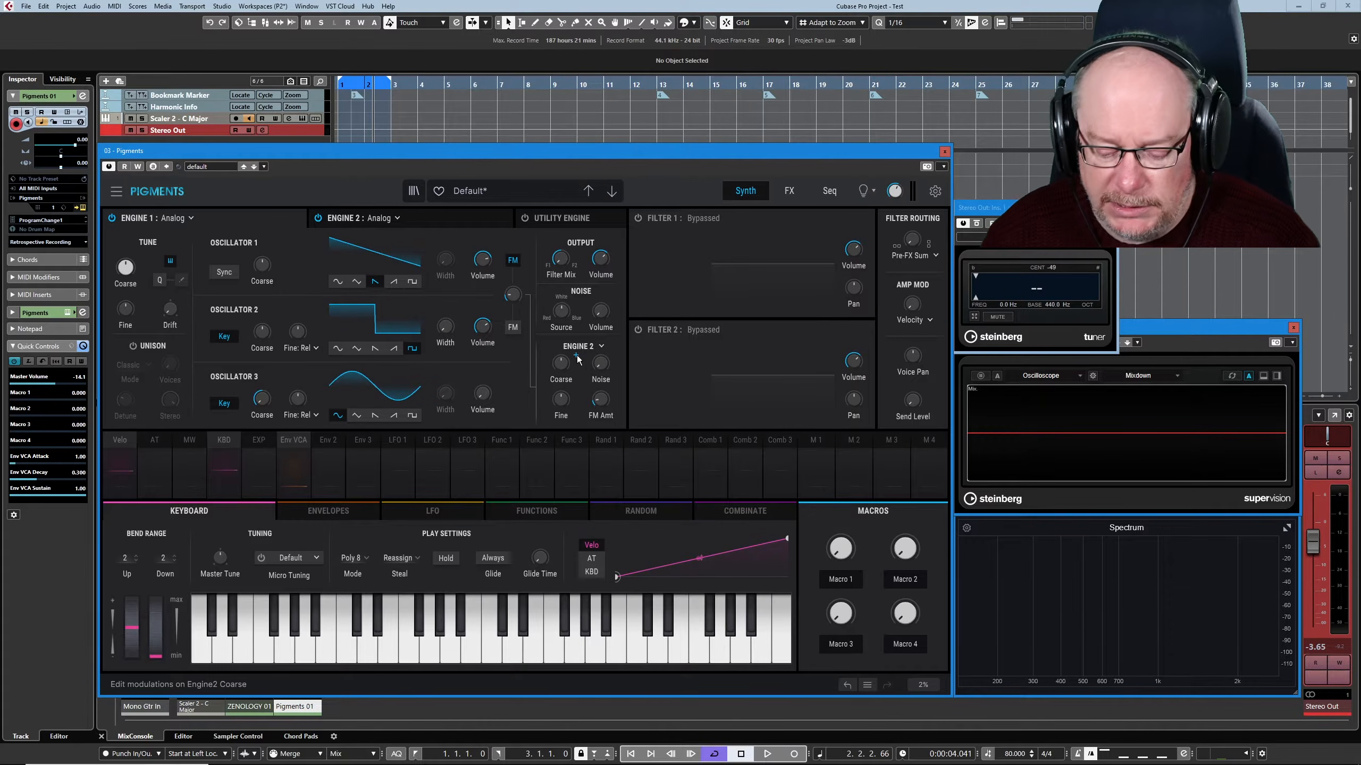
# Fine-tune Engine 2's FM amount as Engine 1's modulation source and change Engine 2's type to Sample
pyautogui.moveTo(517, 294)
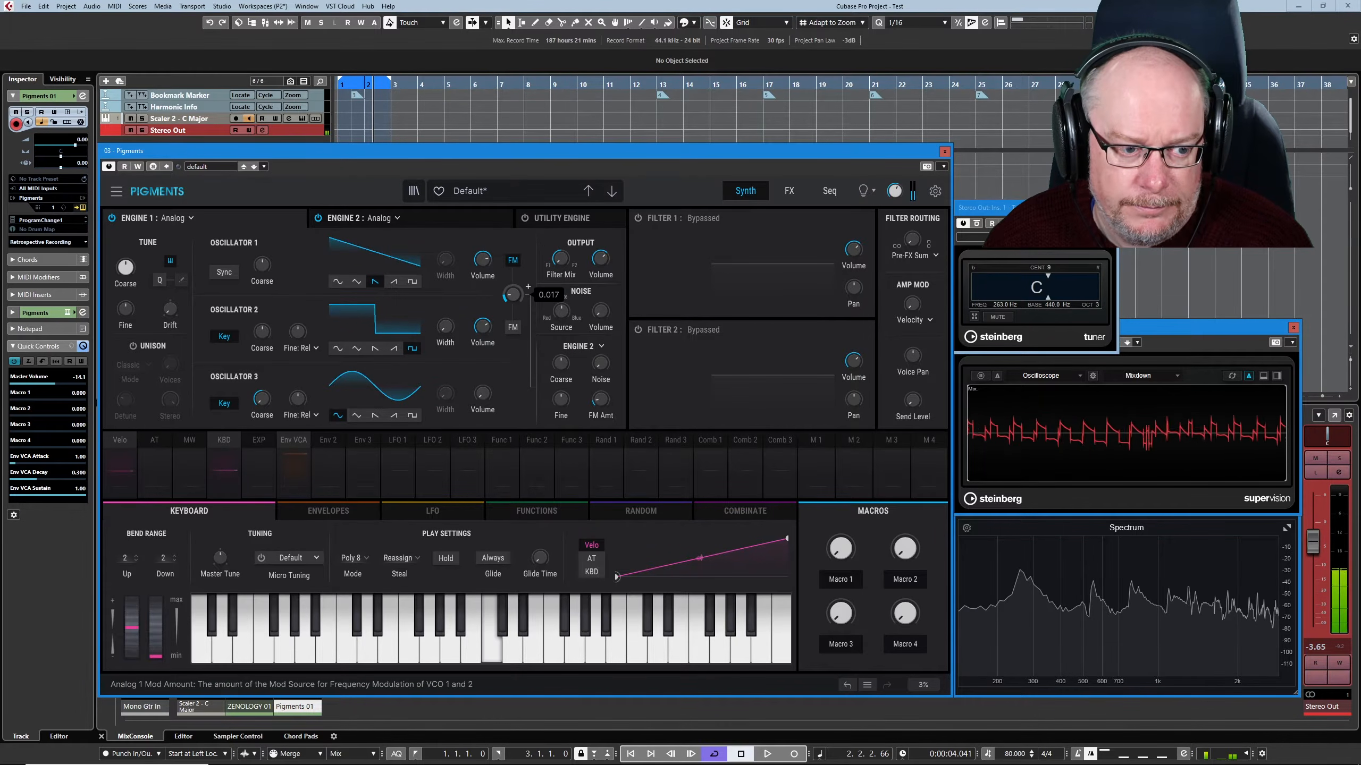
pyautogui.moveTo(600, 400)
pyautogui.mouseDown()
pyautogui.moveTo(600, 374)
pyautogui.moveTo(600, 401)
pyautogui.mouseUp()
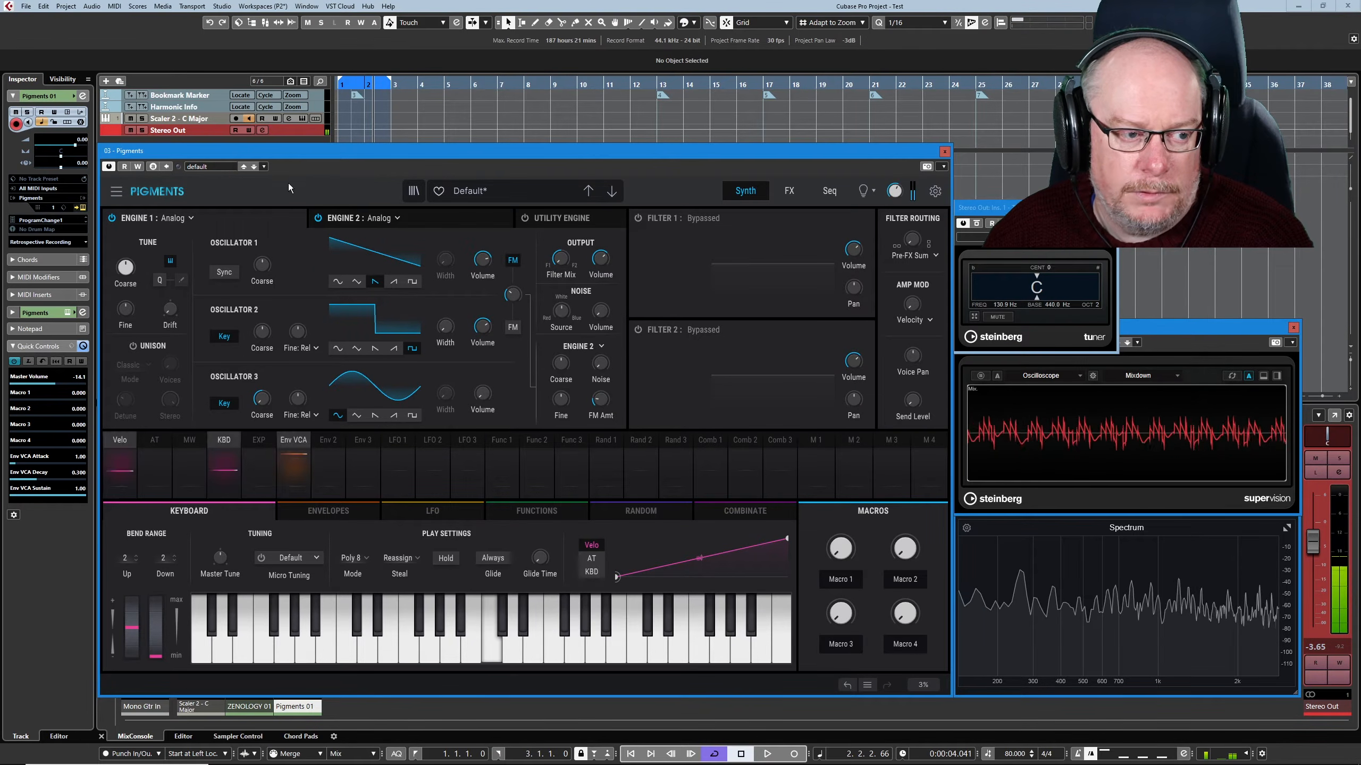
pyautogui.click(346, 219)
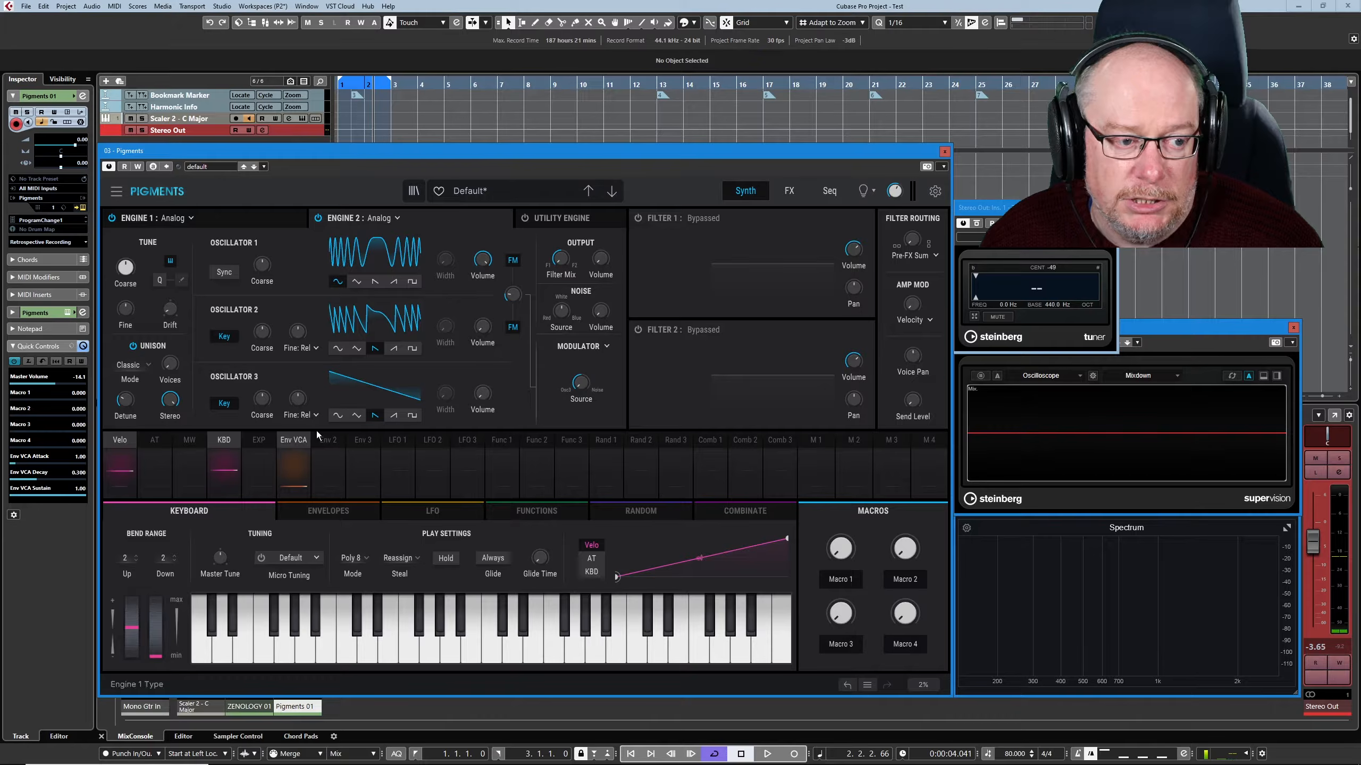
pyautogui.click(398, 219)
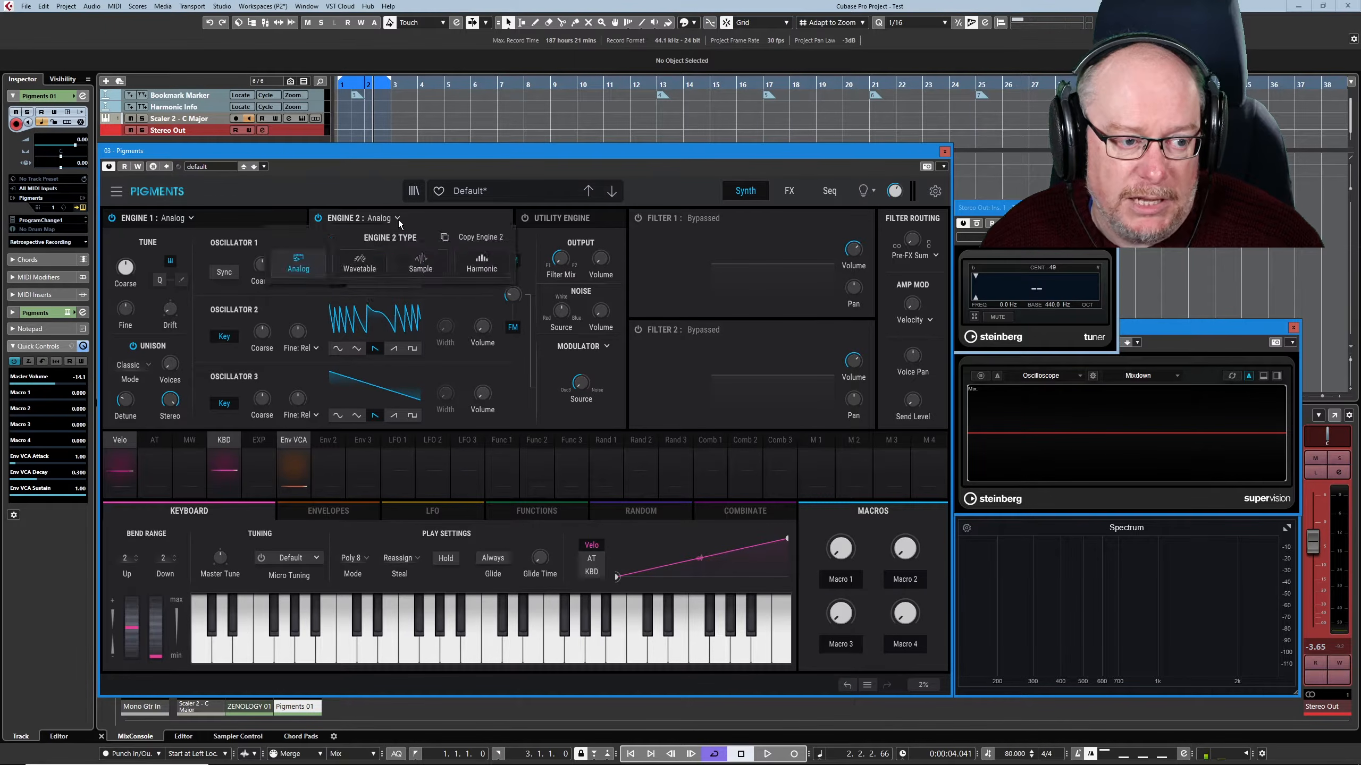
pyautogui.click(420, 266)
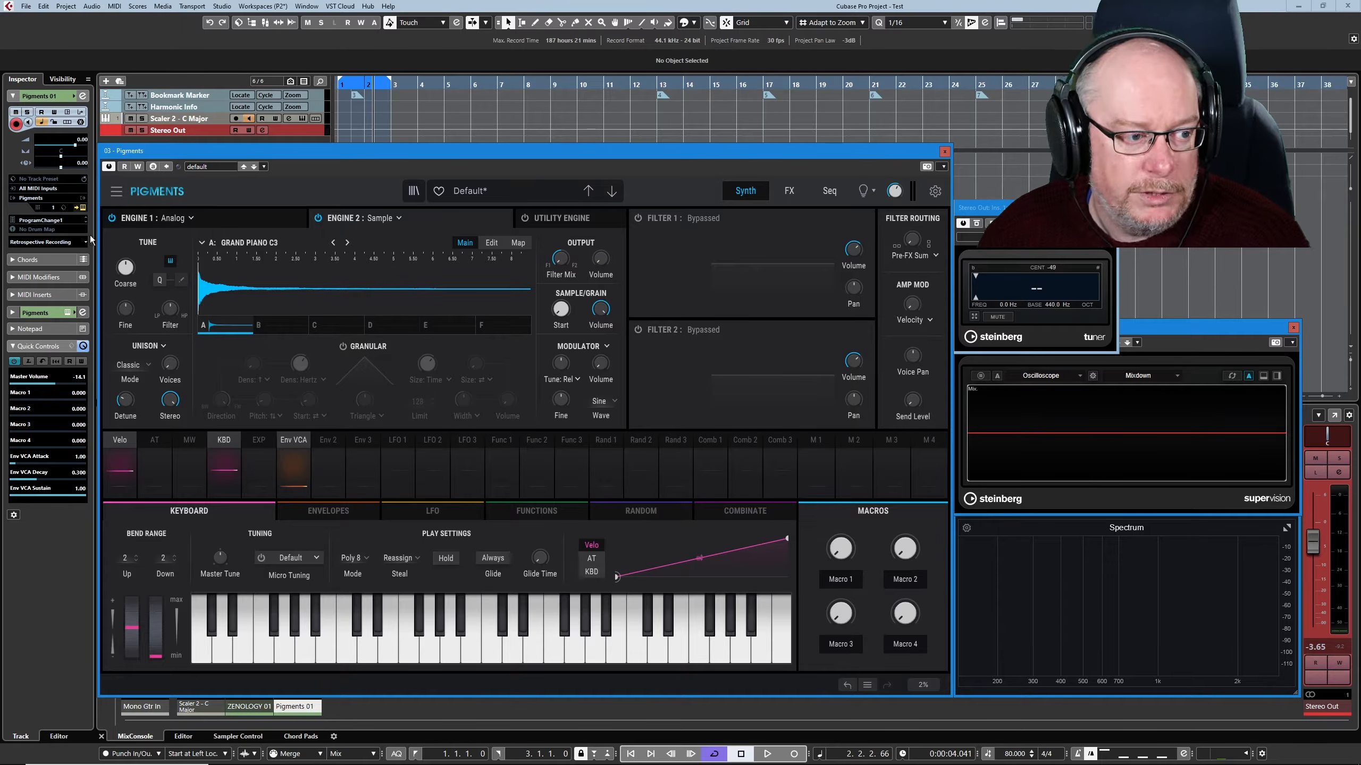
# Switch off Engine 1 to audition Engine 2's Grand Piano C3 sample alone, then silence Engine 2's output volume
pyautogui.click(113, 219)
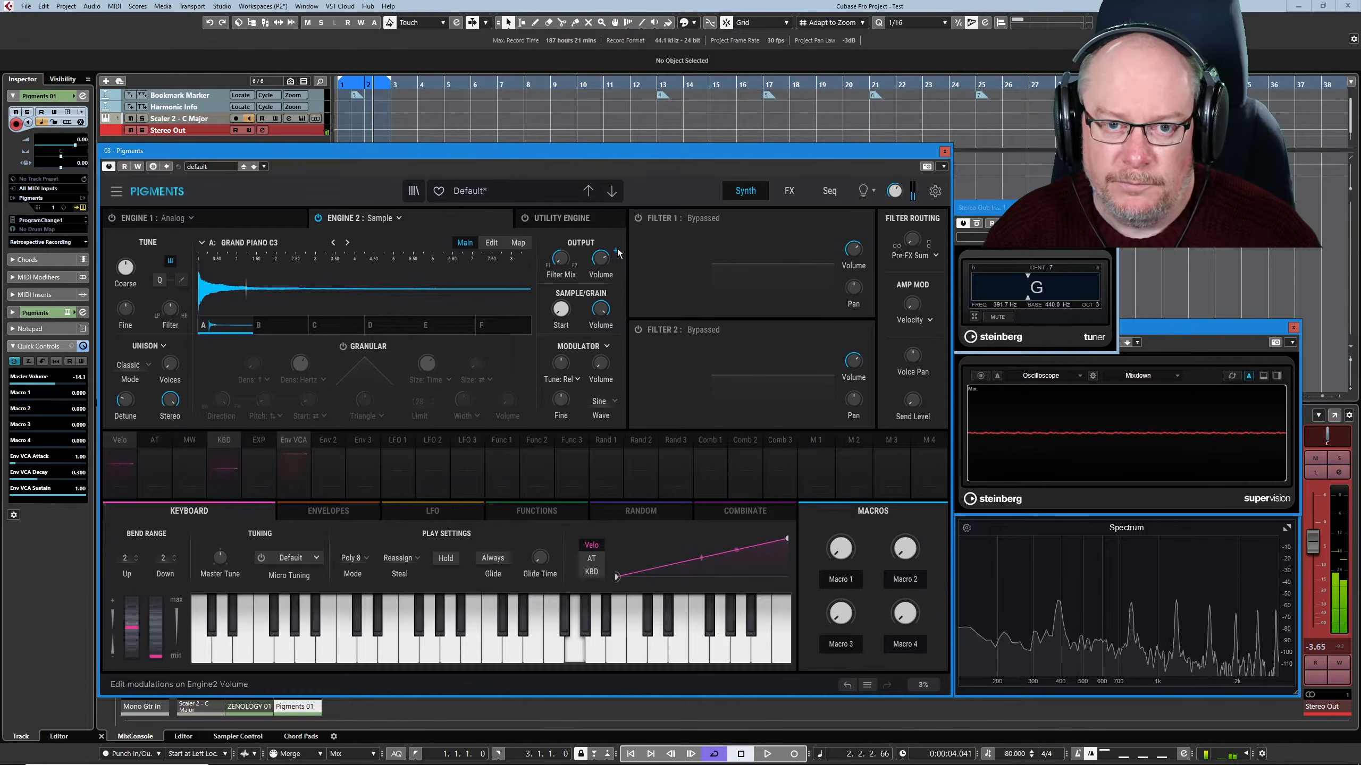
pyautogui.moveTo(604, 260); pyautogui.dragTo(603, 370)
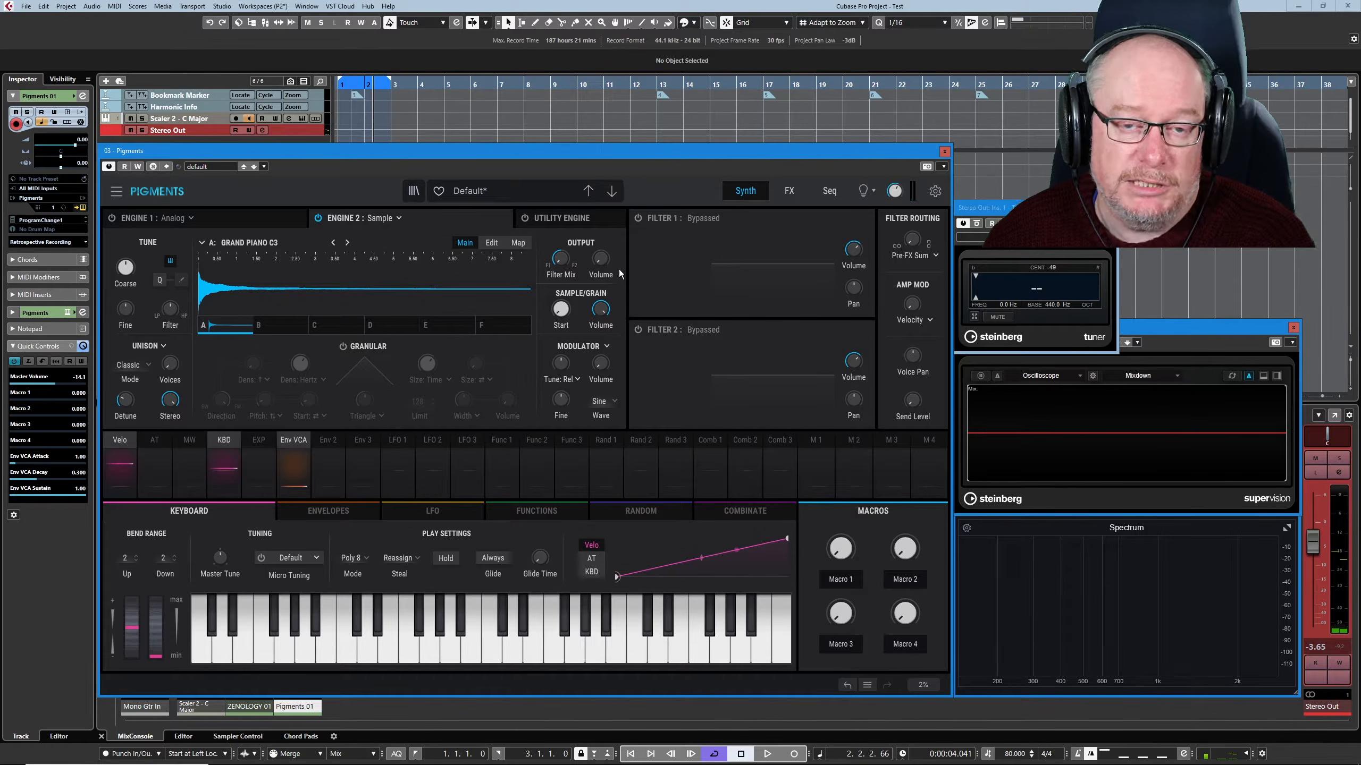
# Switch Engine 1 back on, readjust its mod amount, and change the Engine 2 source sample to Ballaphone
pyautogui.click(134, 218)
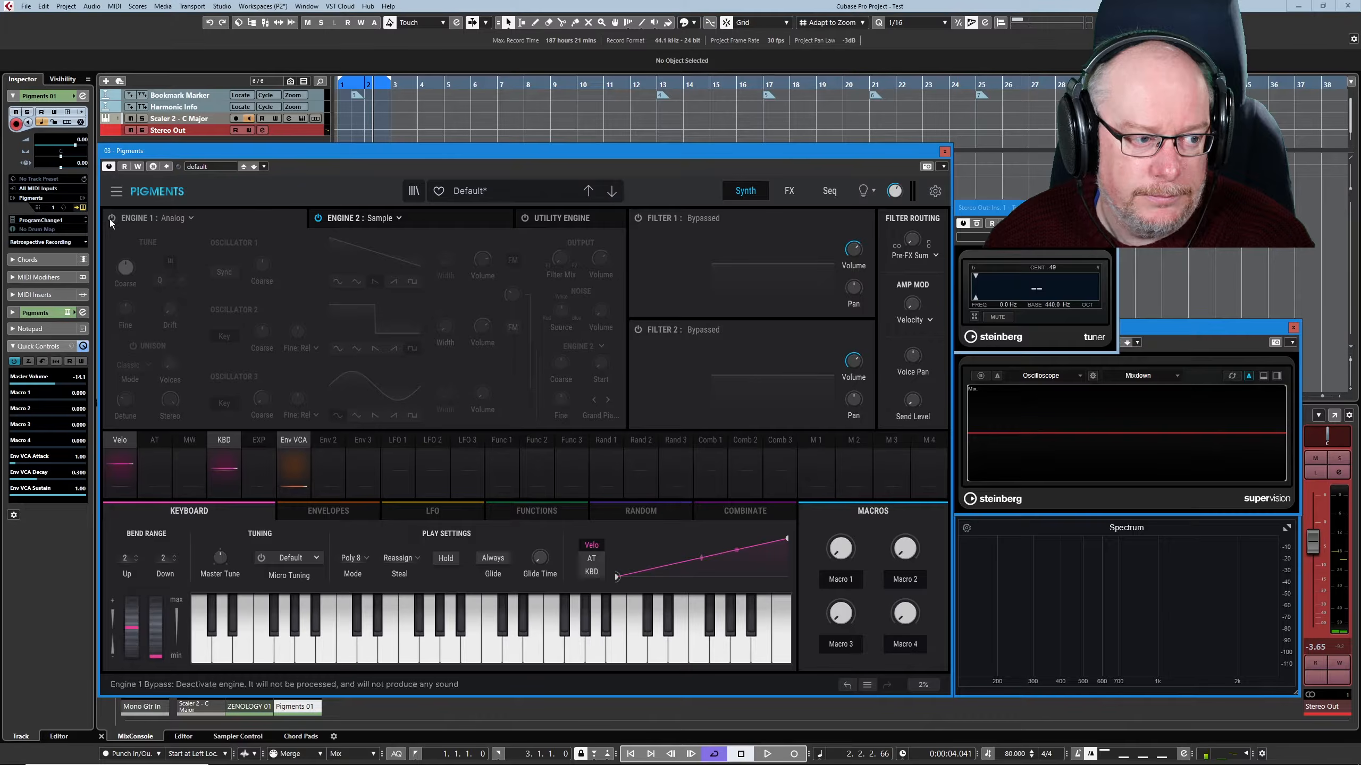
pyautogui.moveTo(512, 294); pyautogui.dragTo(513, 246)
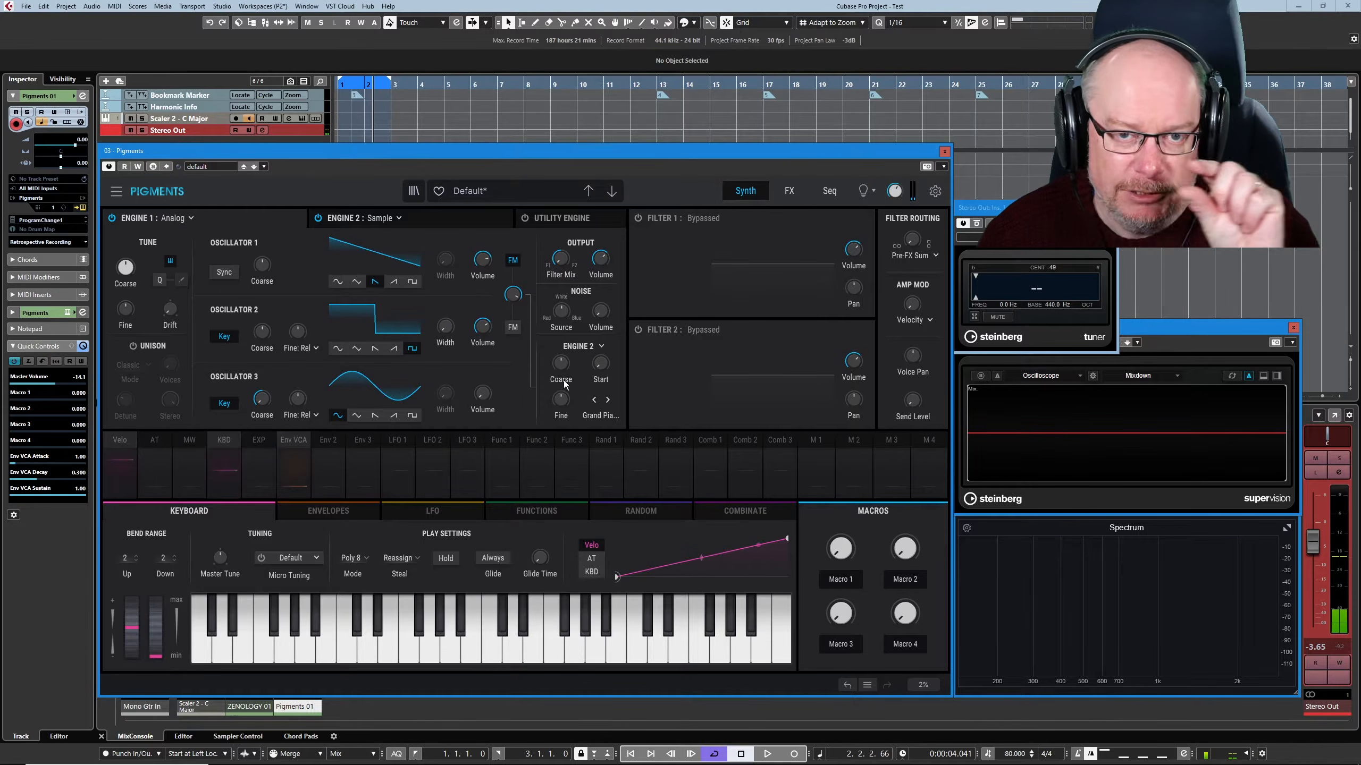
pyautogui.moveTo(513, 291)
pyautogui.moveTo(513, 294); pyautogui.dragTo(513, 324)
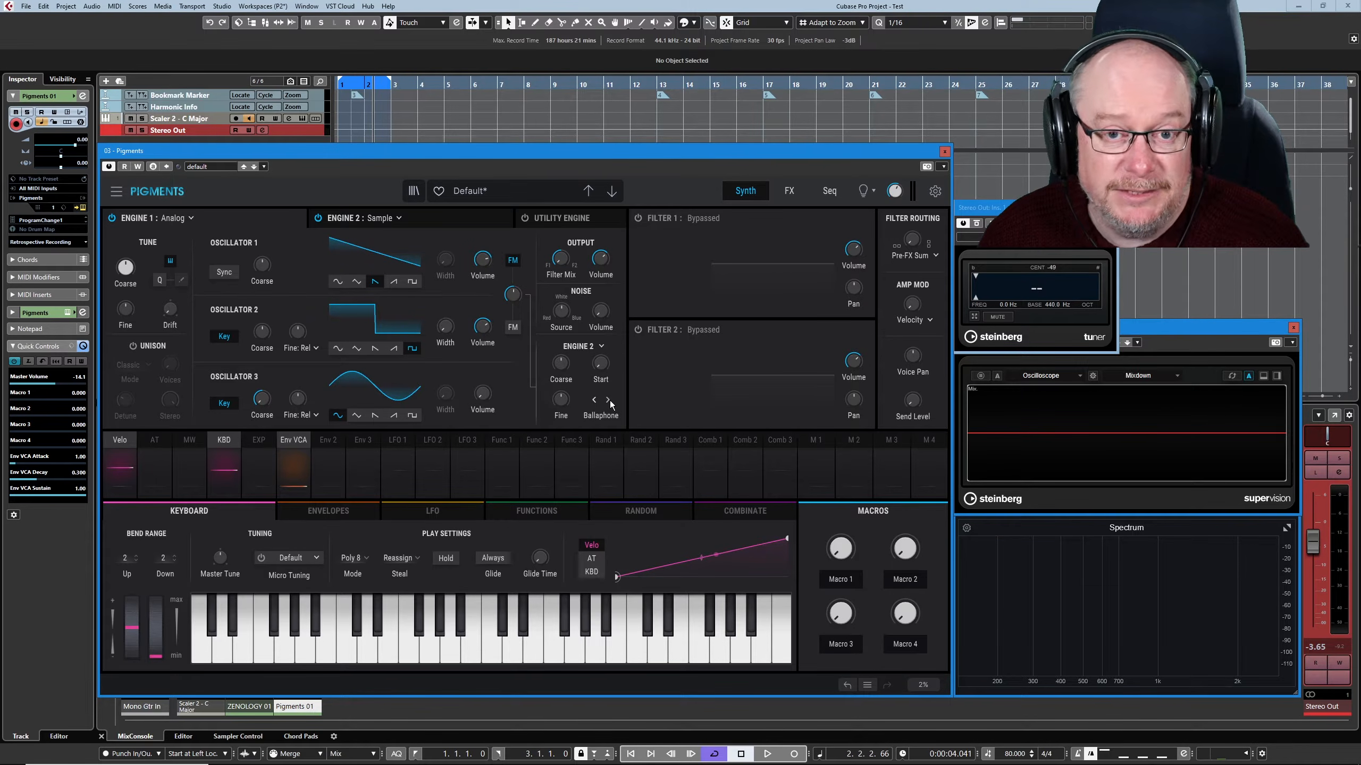
# Try shifting the Ballaphone sample's start position to about 0.108 in Engine 2 and about 0.124 from Engine 1
pyautogui.click(345, 220)
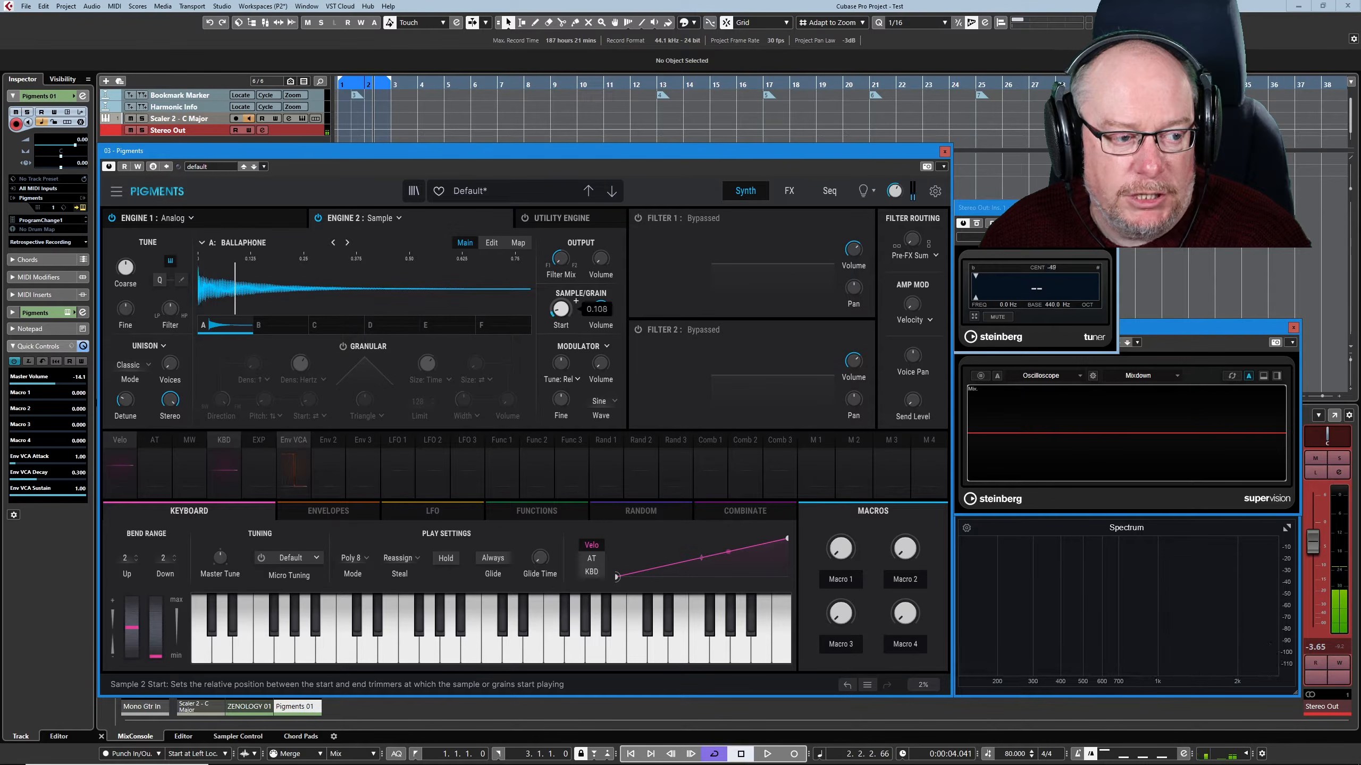
pyautogui.click(150, 217)
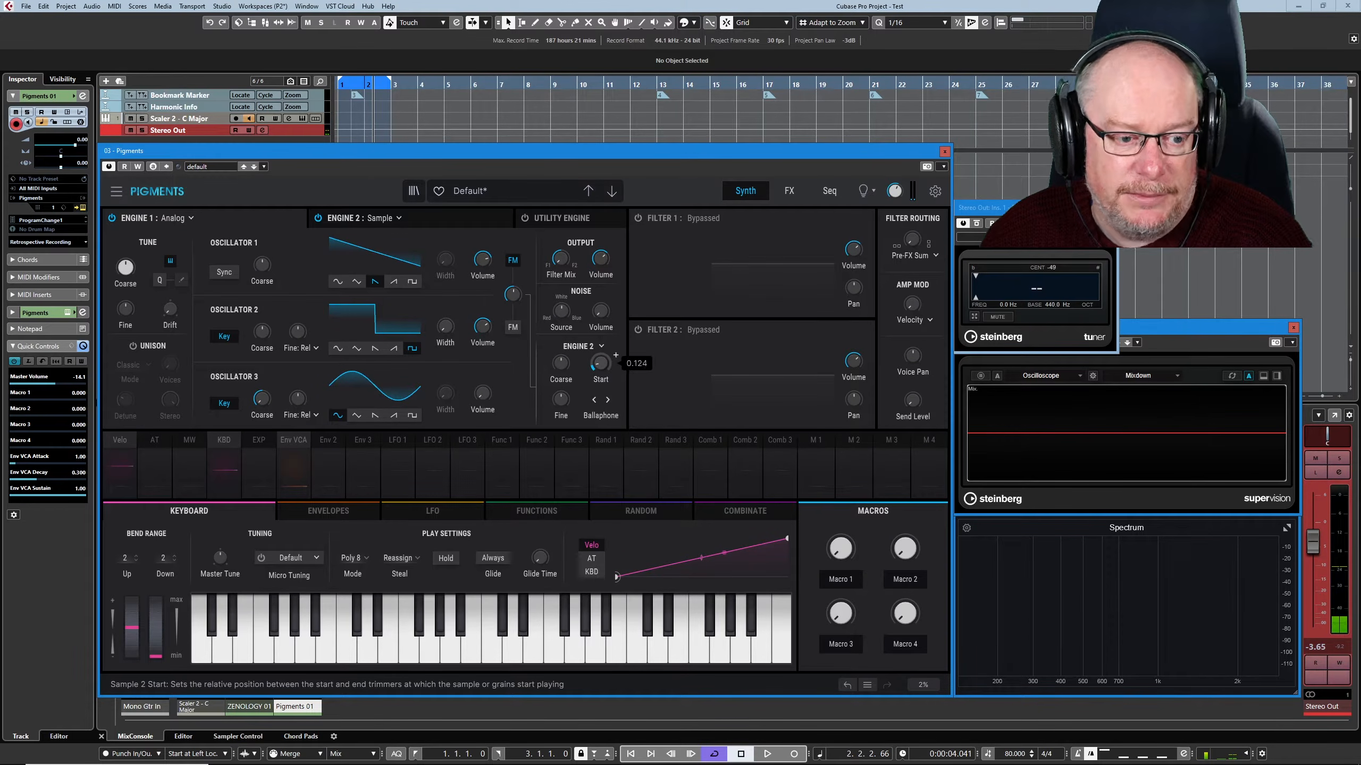
# Change the Engine 2 source sample to Chimes and set Engine 1's mod amount to about 0.103
pyautogui.click(608, 401)
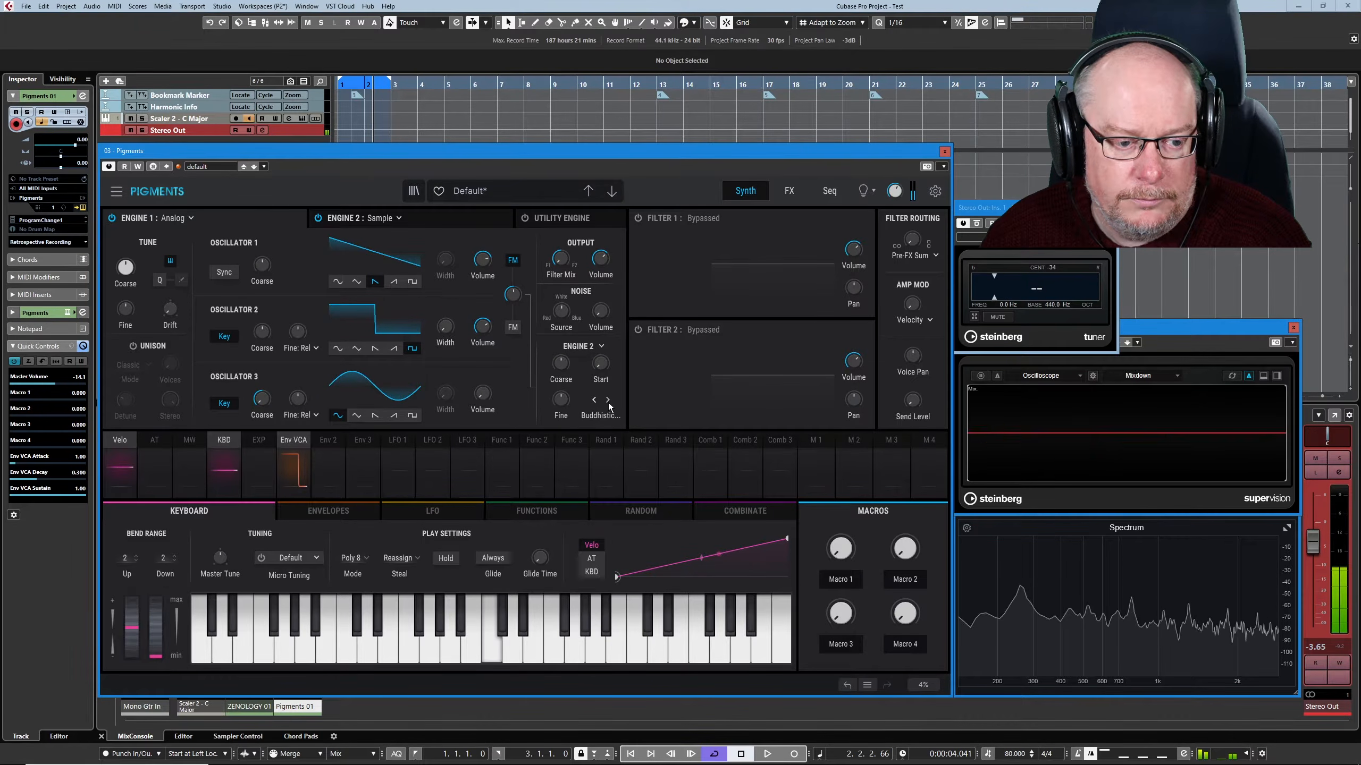
pyautogui.click(608, 401)
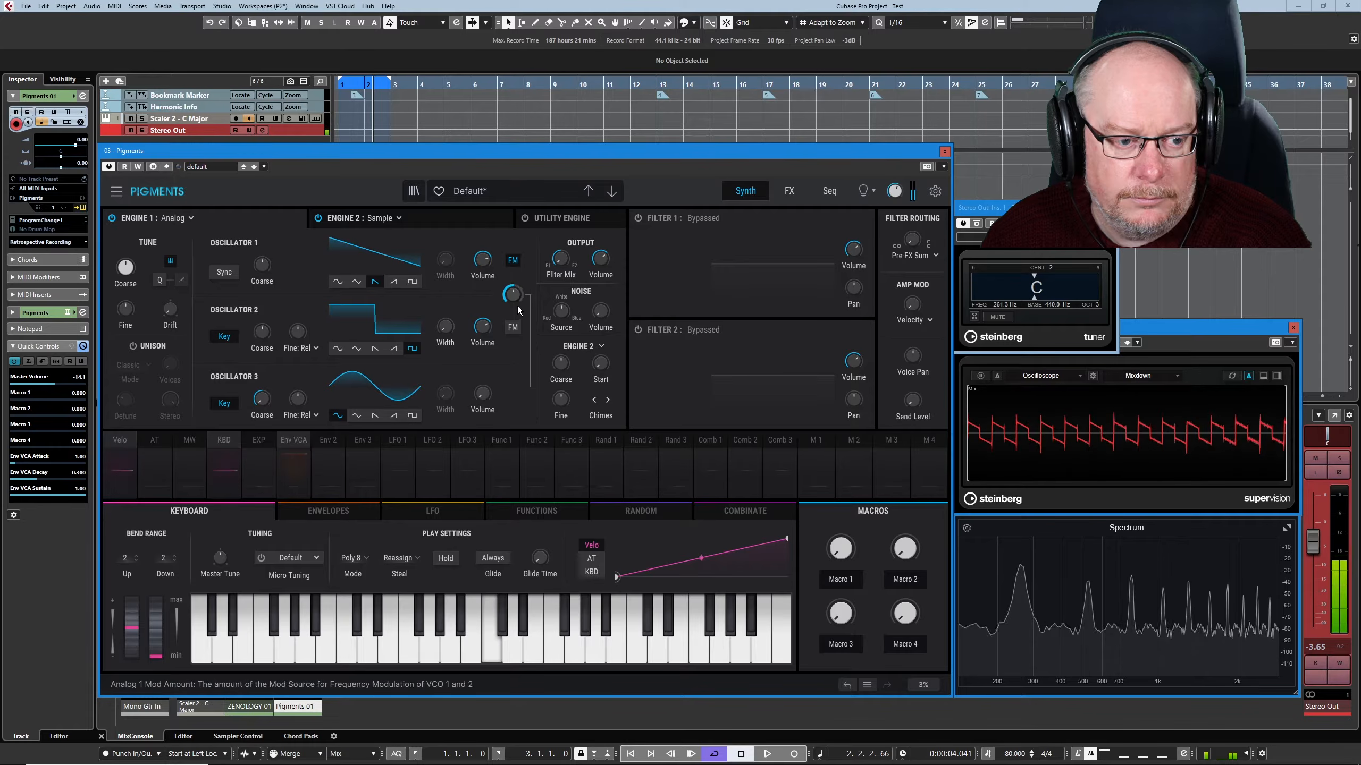
pyautogui.scroll(2, 528, 286)
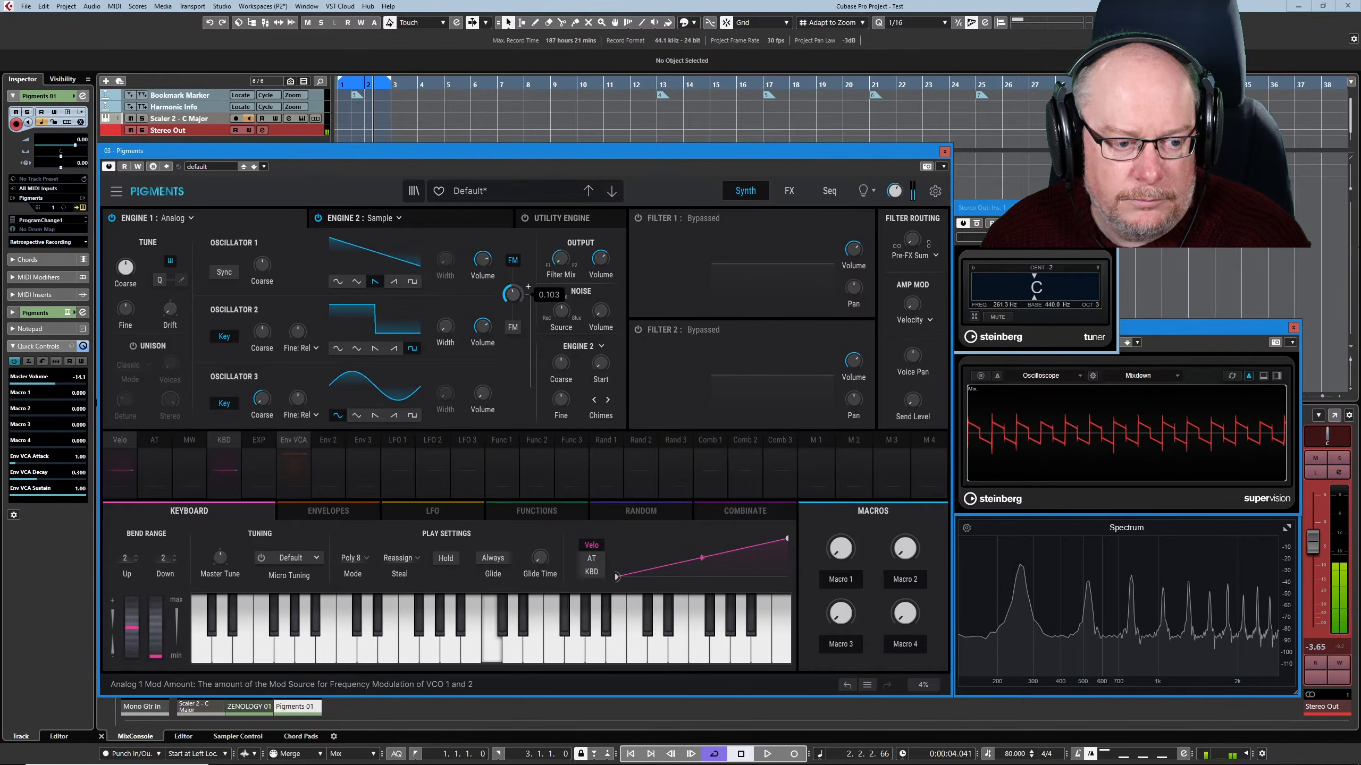
# Change Engine 2's type to Wavetable and return to Engine 1 to audition it as the modulation source
pyautogui.click(398, 219)
pyautogui.click(360, 264)
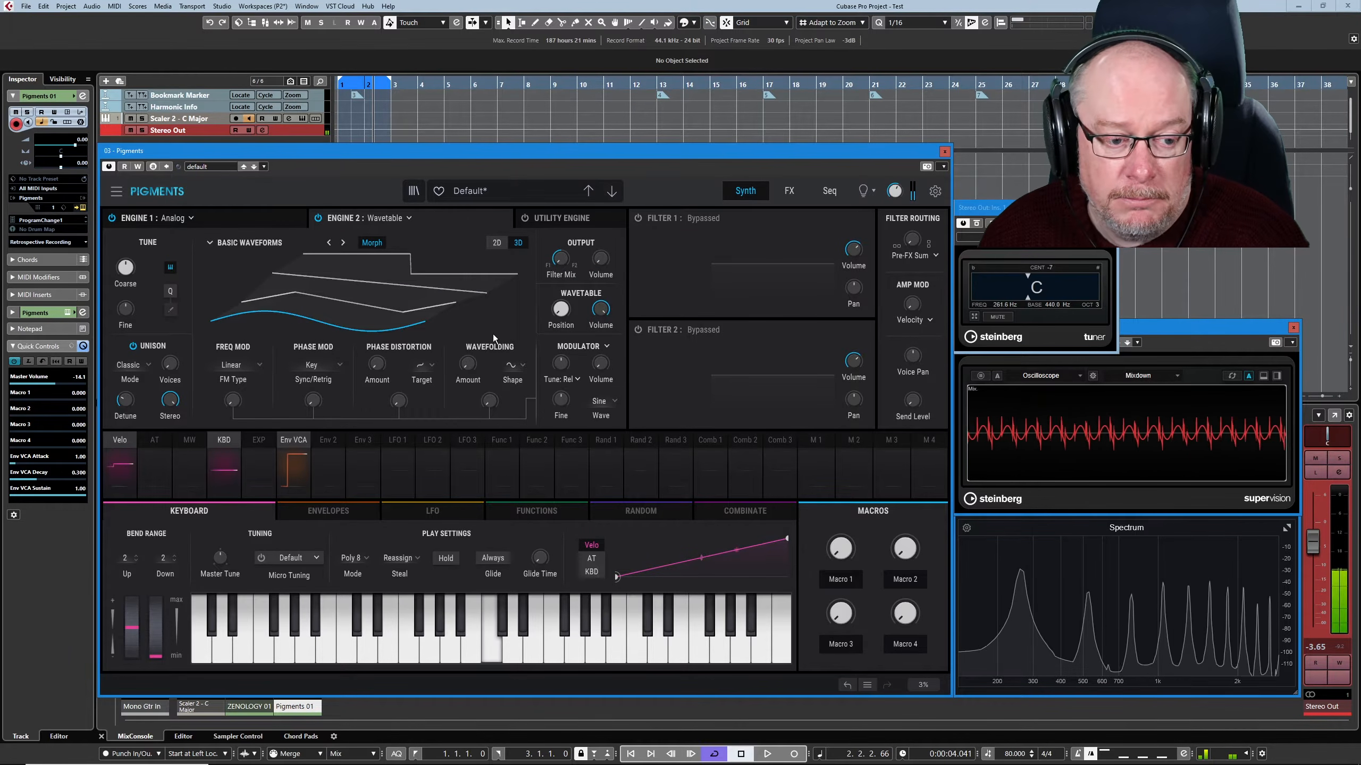
pyautogui.click(135, 220)
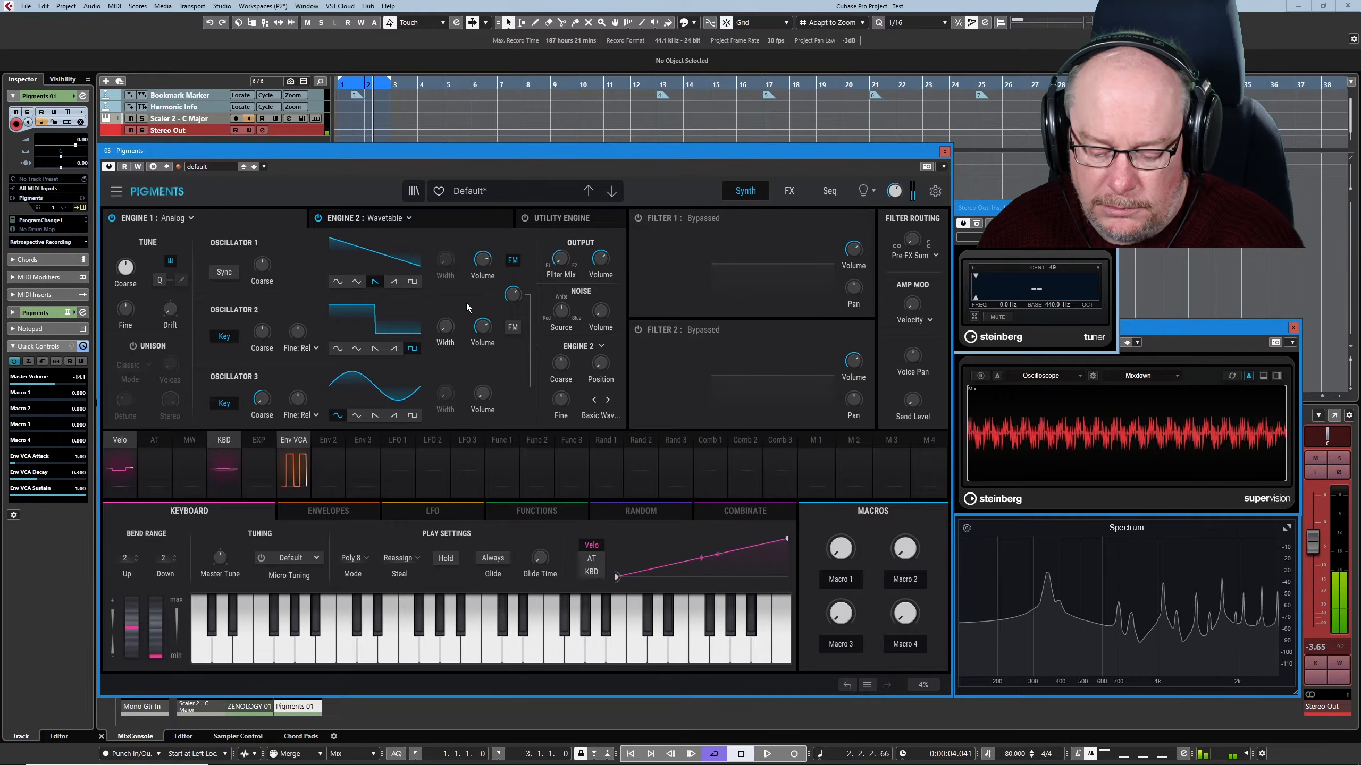
pyautogui.moveTo(476, 263)
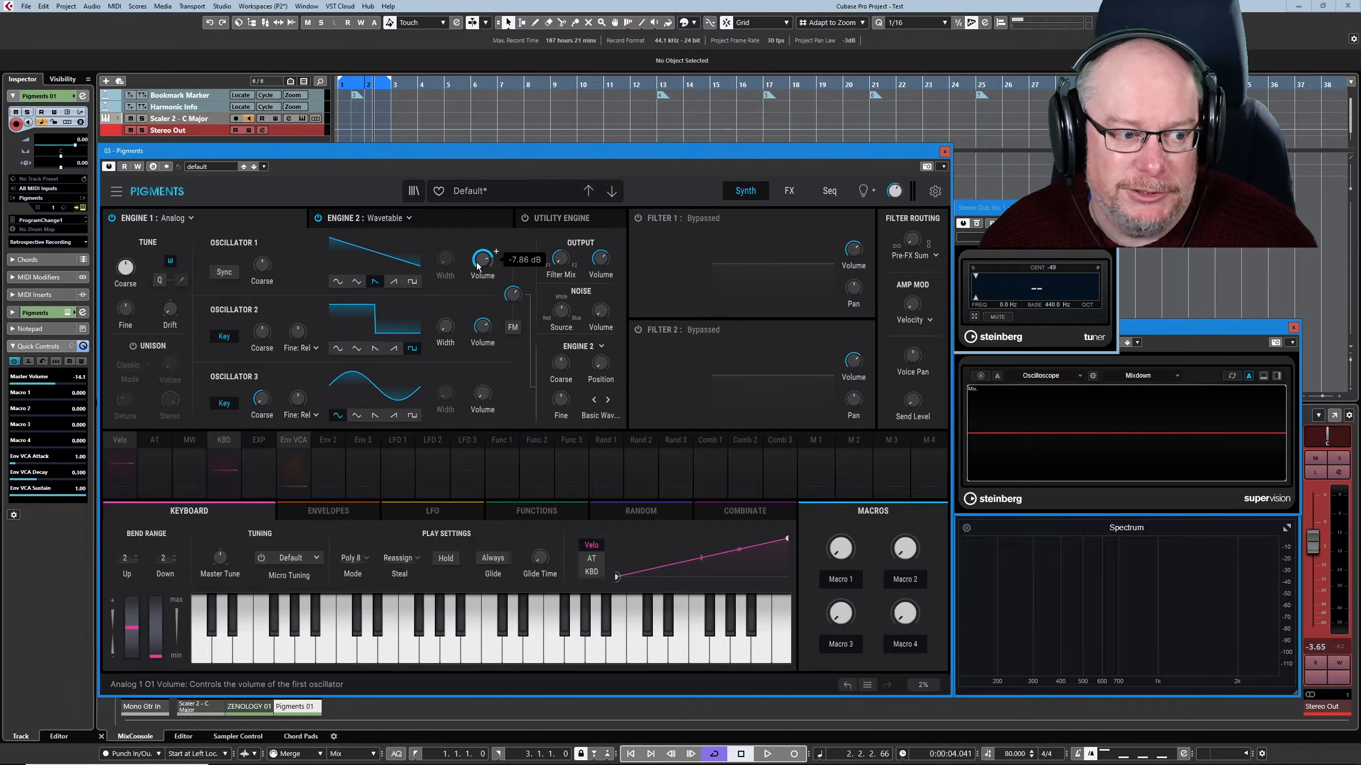
# Set the crossmod source of the Engine 2 wavetable to Engine 1
pyautogui.click(348, 217)
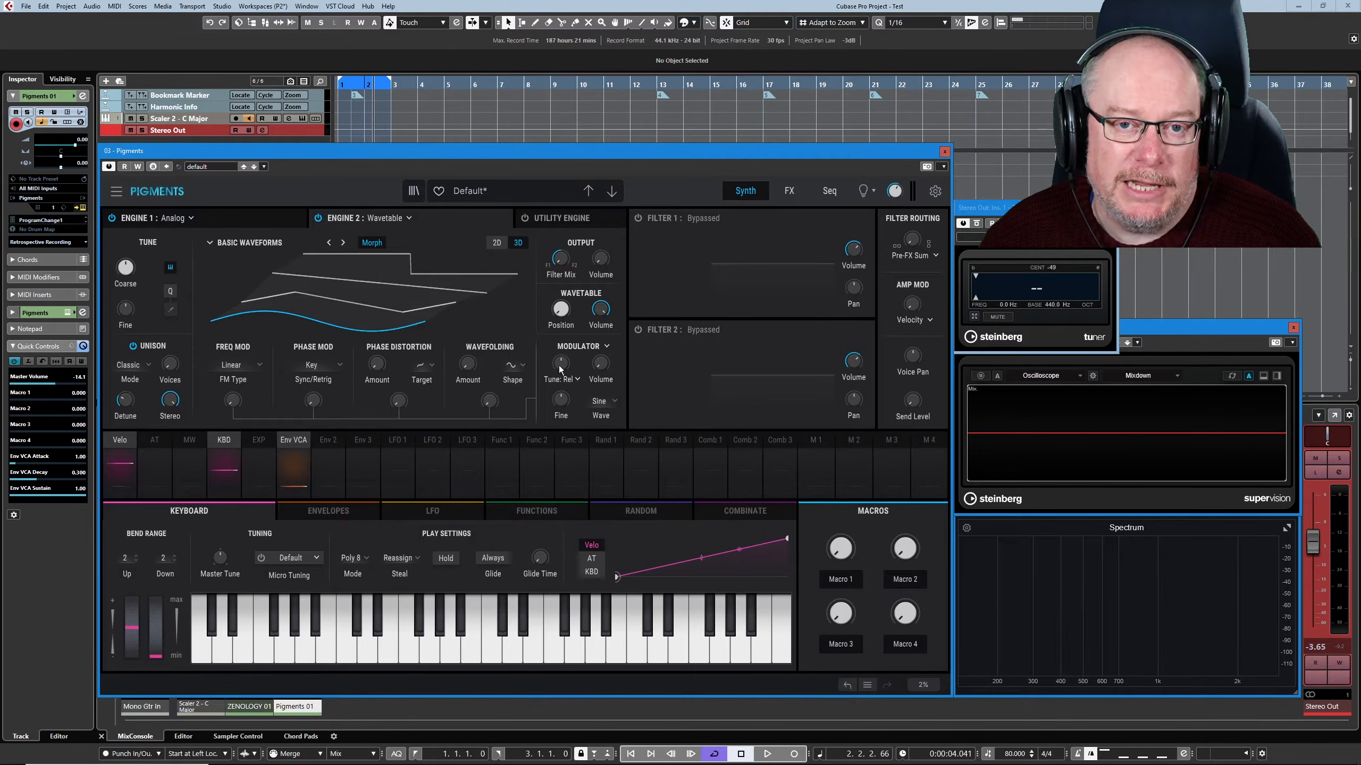
pyautogui.click(607, 347)
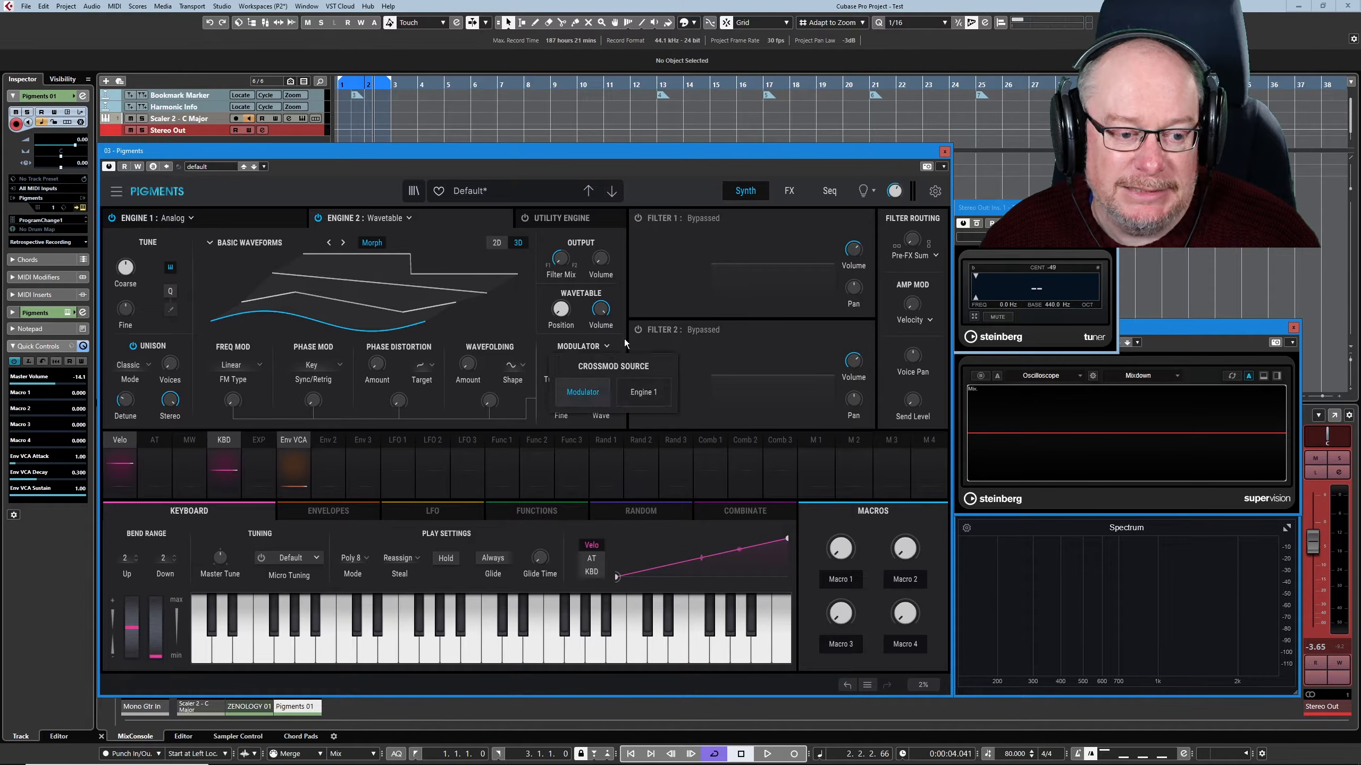
pyautogui.click(640, 395)
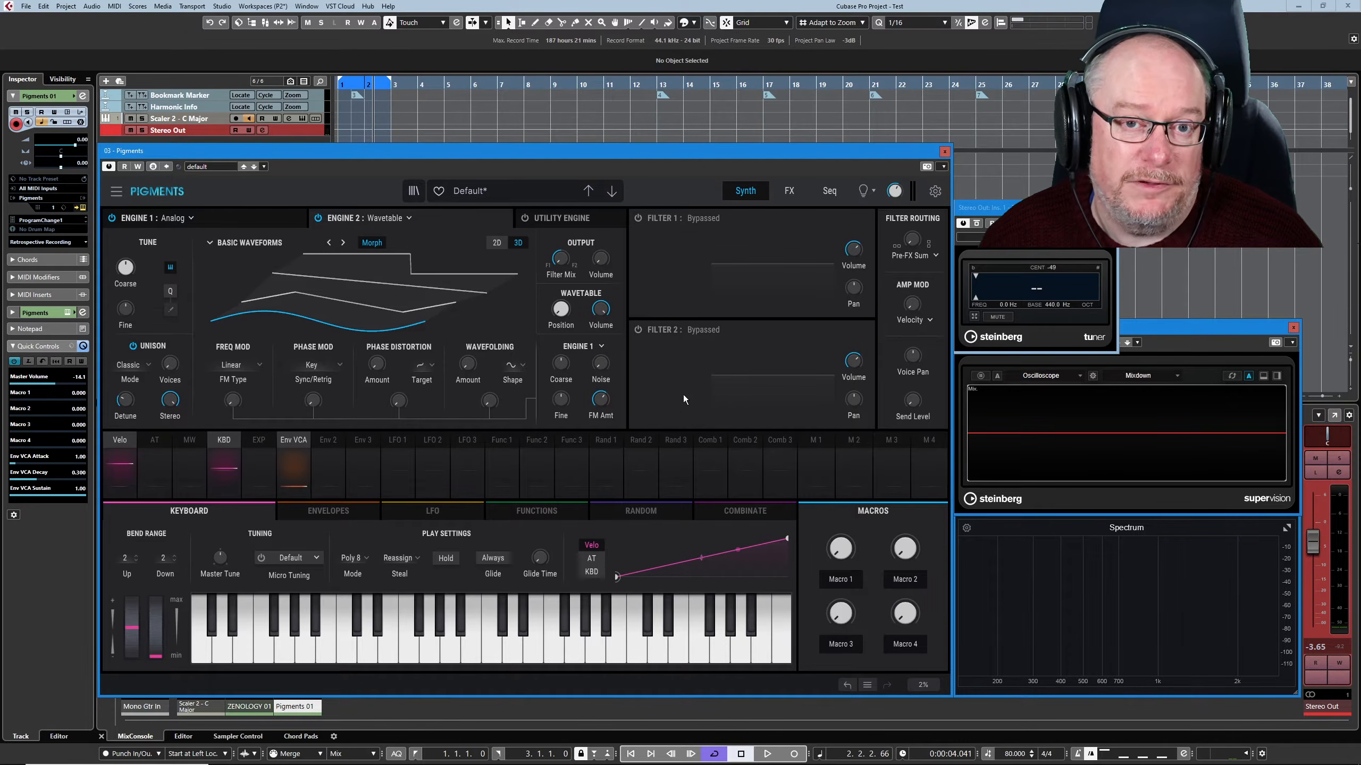
# Raise Engine 2's output volume and try coarse tuning for its Engine 1 modulation source, including 8 semitones
pyautogui.moveTo(602, 261)
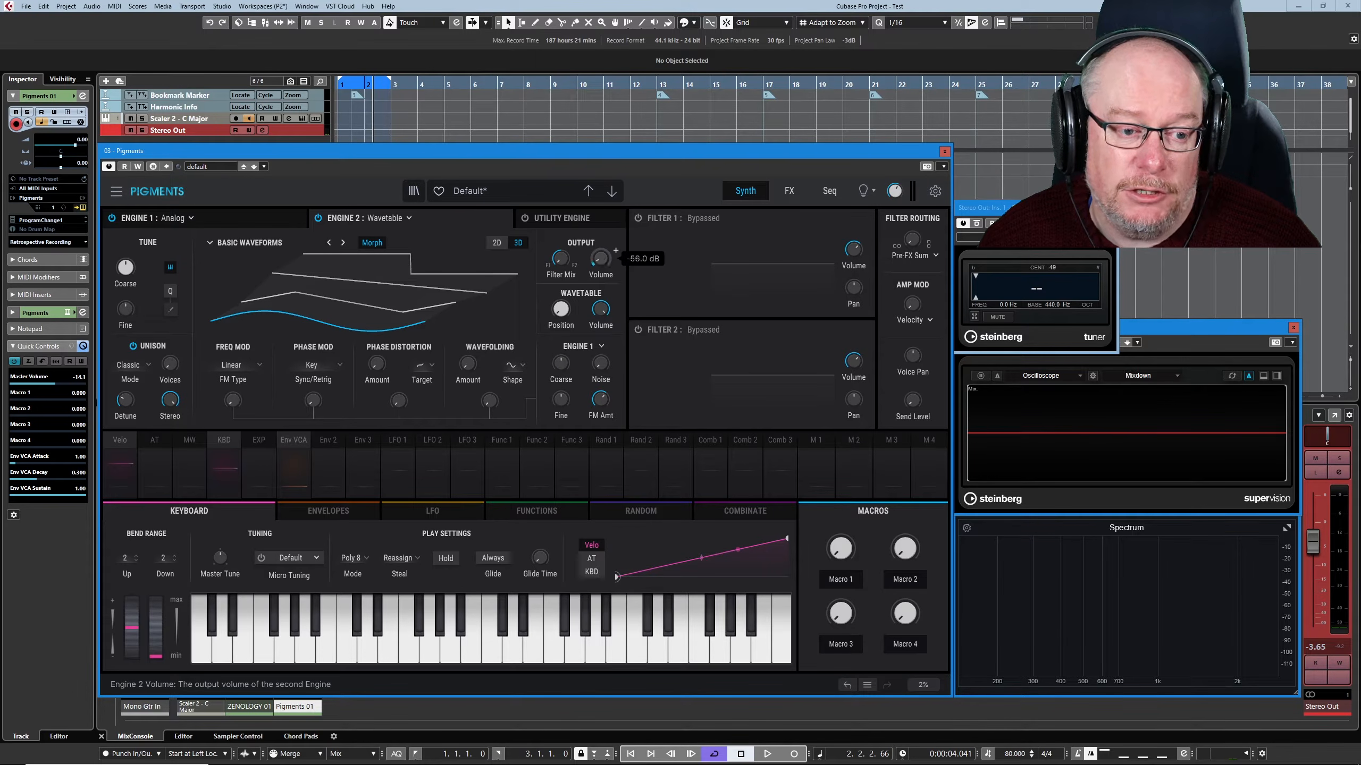
pyautogui.moveTo(600, 259); pyautogui.dragTo(600, 239)
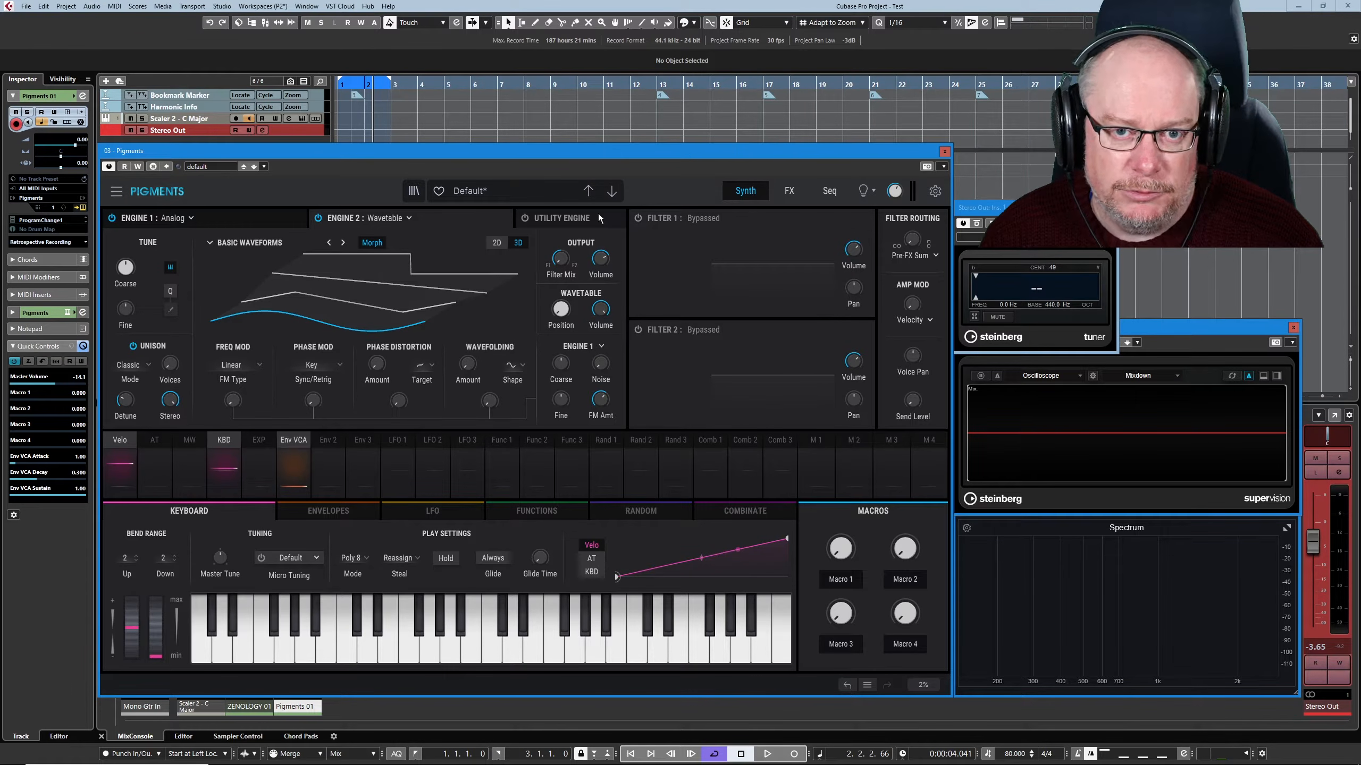
pyautogui.moveTo(561, 364); pyautogui.dragTo(561, 354)
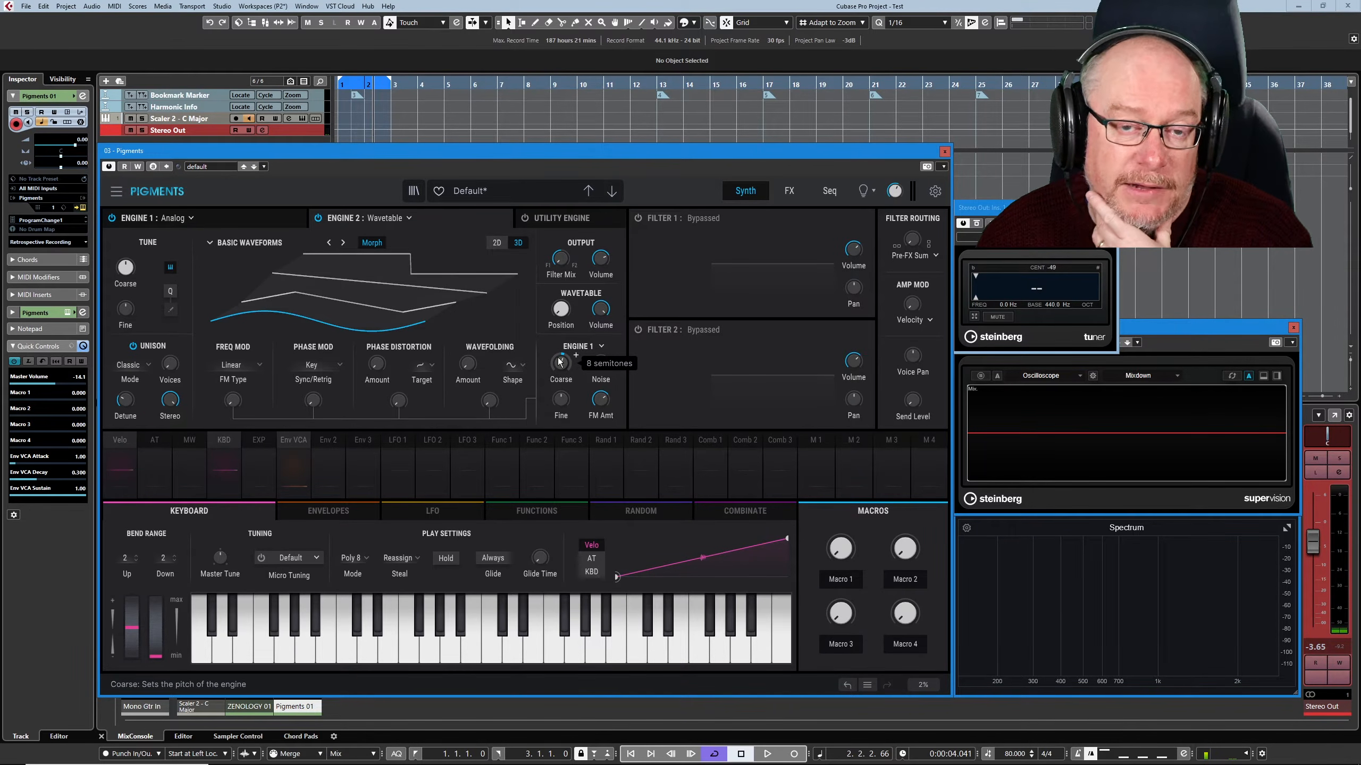
pyautogui.moveTo(560, 363); pyautogui.dragTo(601, 407)
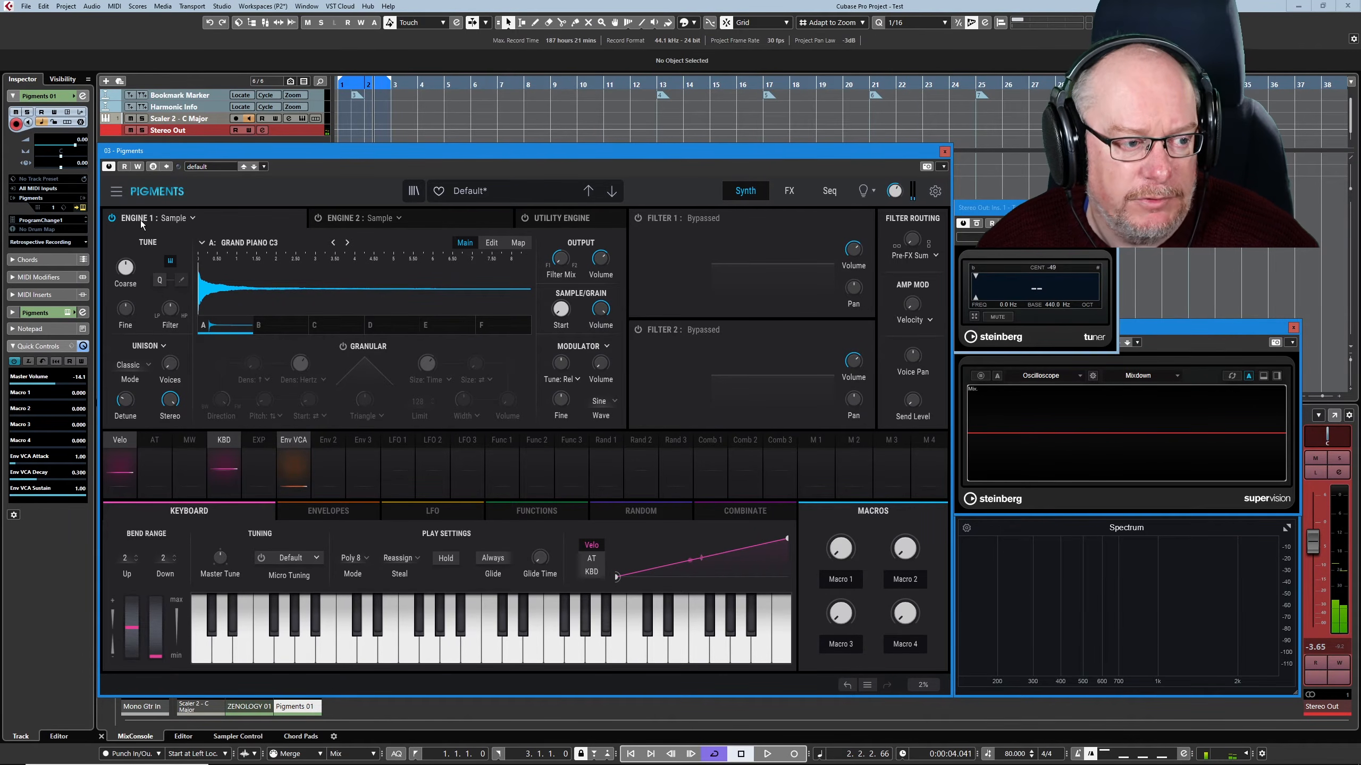
# Browse Engine 1's Field Recordings and Drums & Percussion samples and preview Drum Loop - Break
pyautogui.click(243, 244)
pyautogui.click(245, 343)
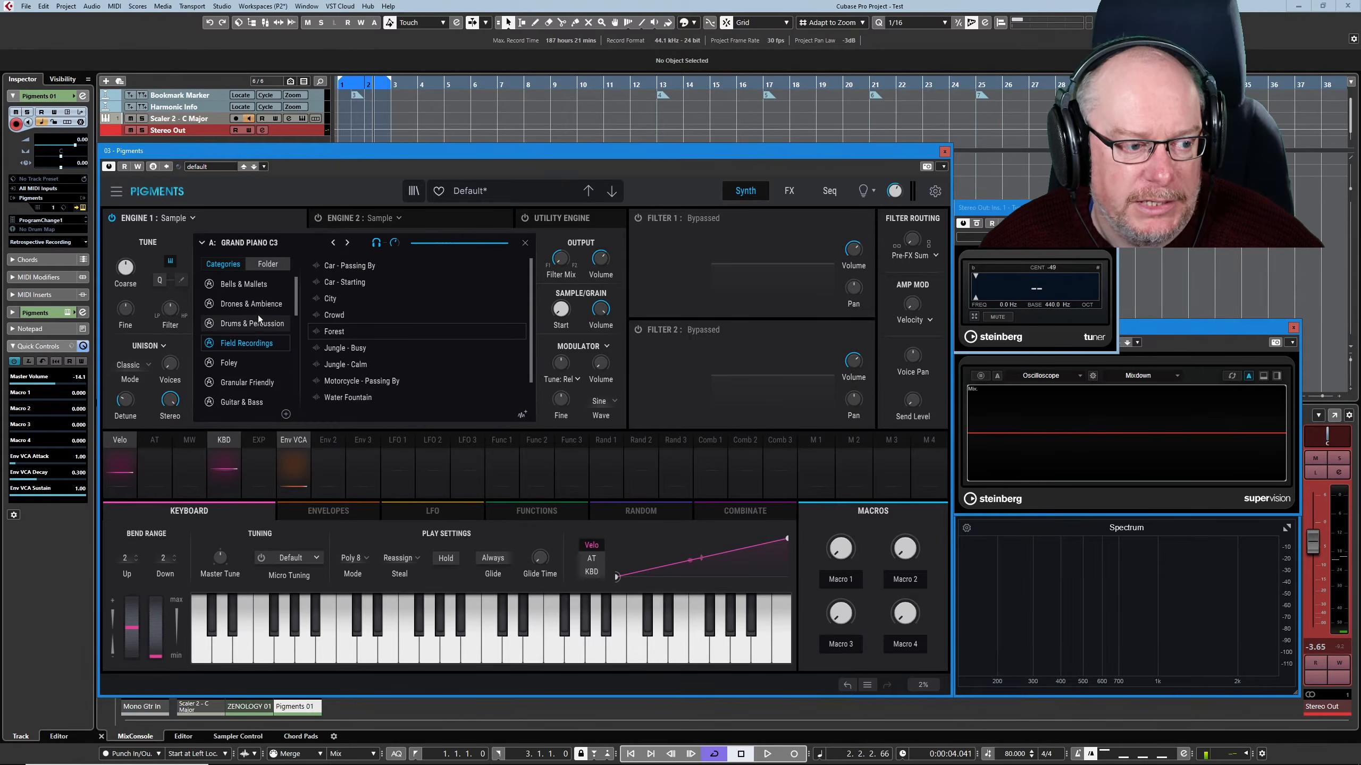
pyautogui.click(246, 323)
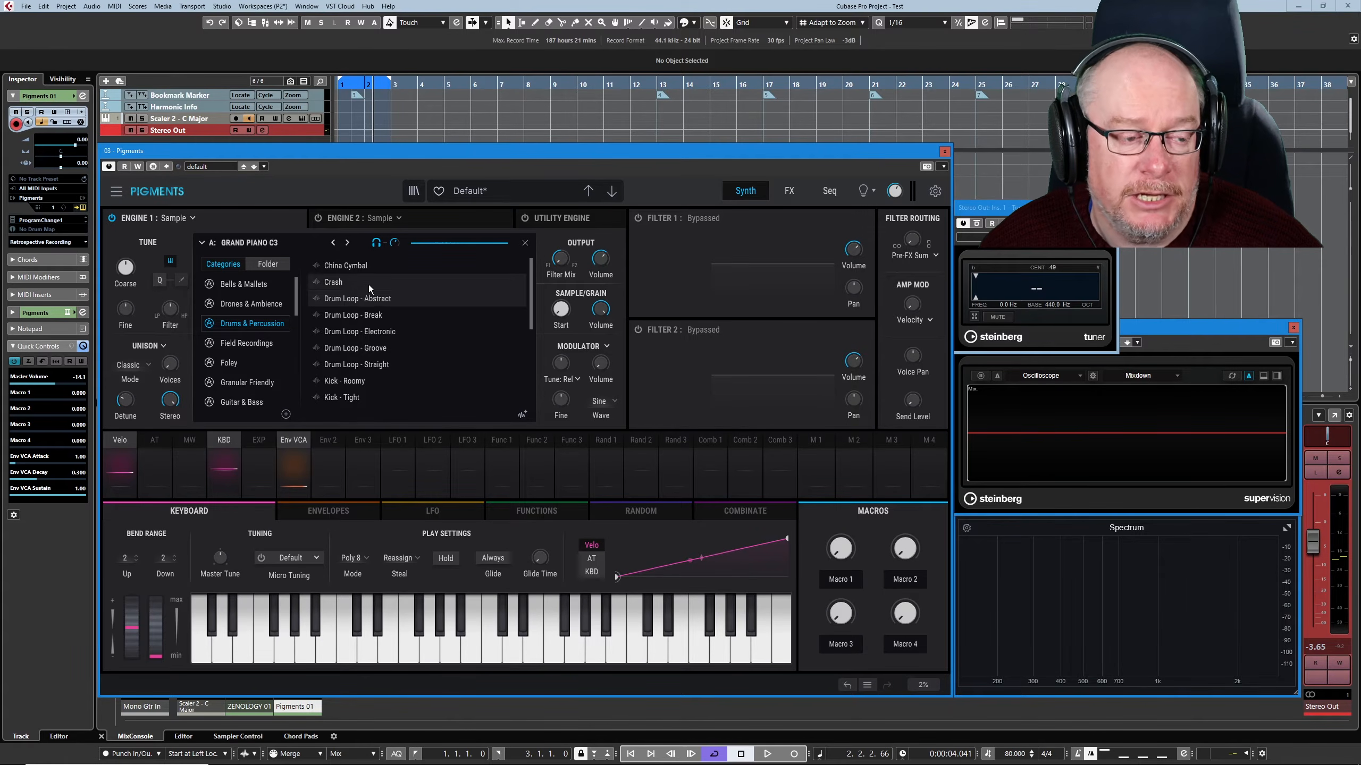
pyautogui.click(350, 318)
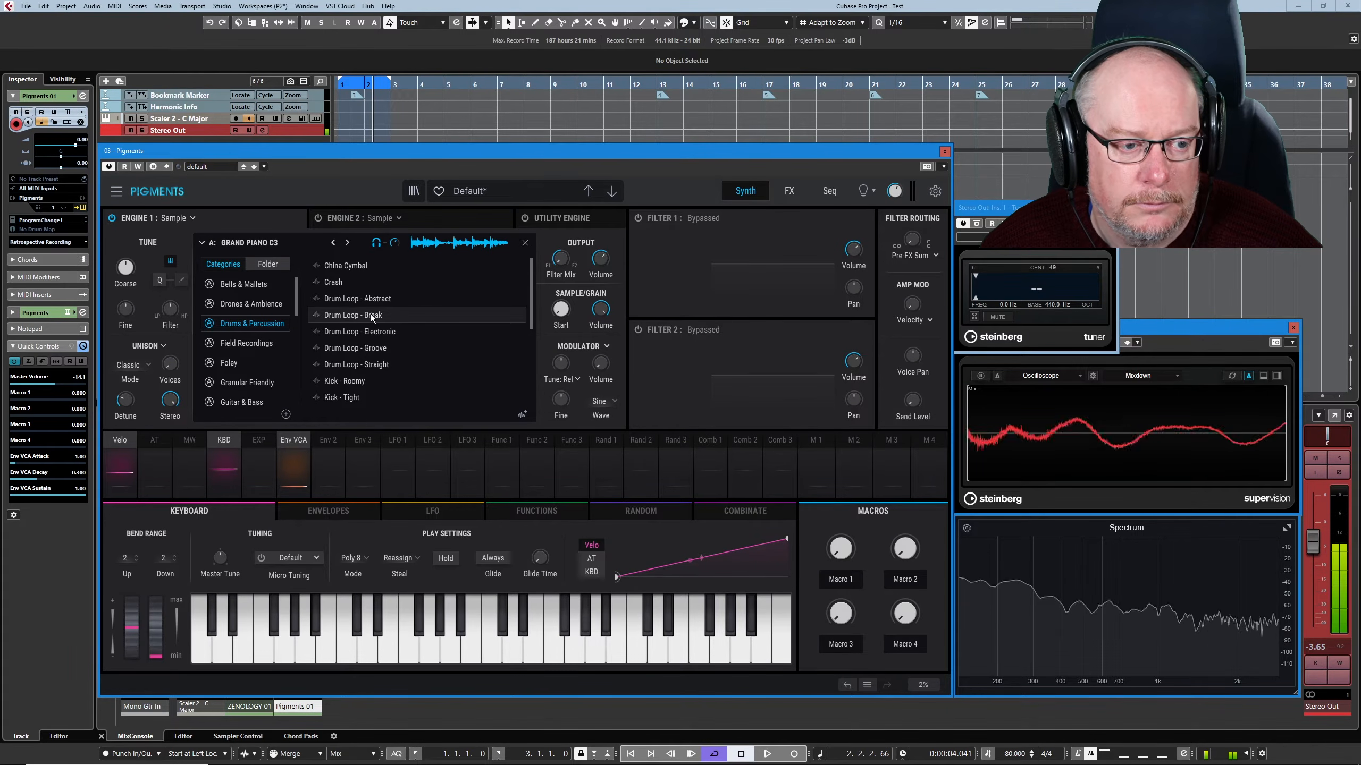
# Set the cue volume to about -18.2 dB and preview more drum loops, including Electronic and Abstract
pyautogui.moveTo(395, 243)
pyautogui.mouseDown()
pyautogui.moveTo(395, 267)
pyautogui.moveTo(395, 235)
pyautogui.mouseUp()
pyautogui.click(358, 332)
pyautogui.click(355, 302)
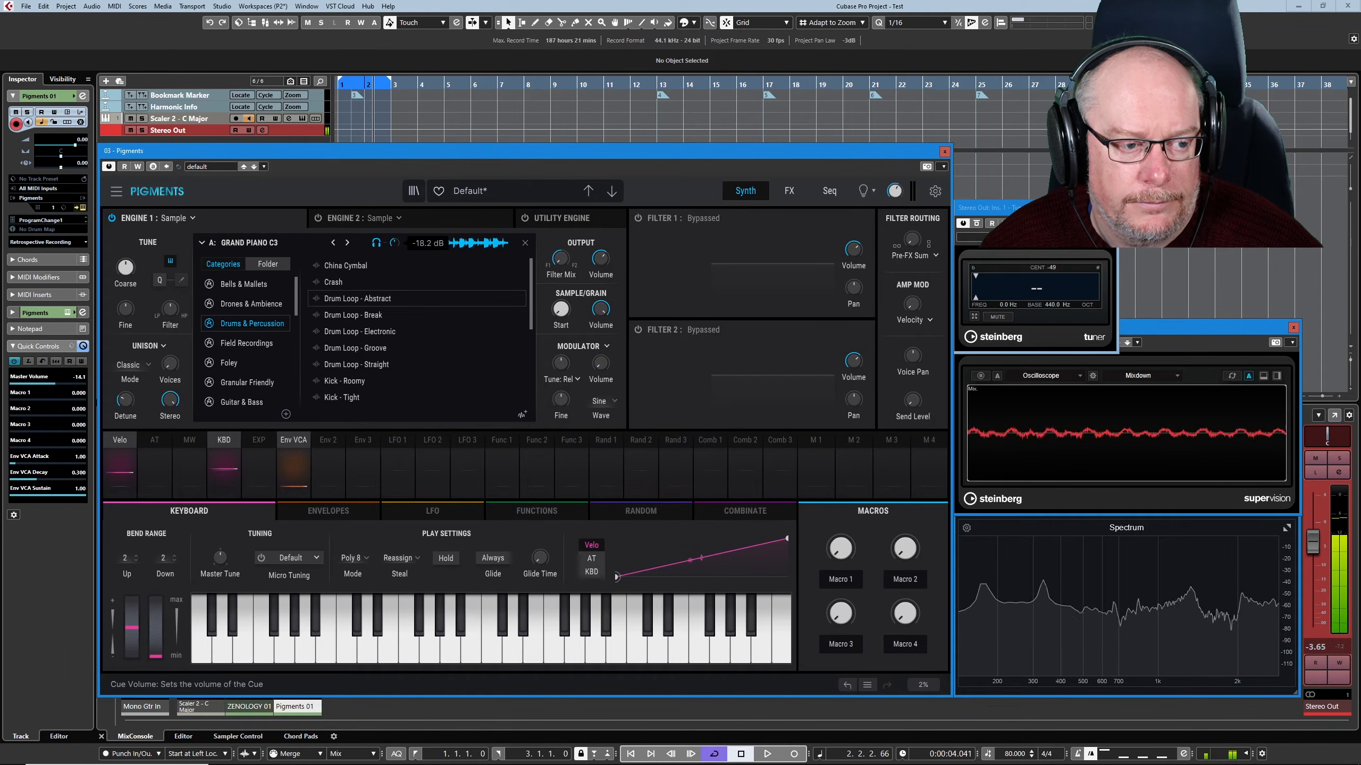
pyautogui.click(355, 358)
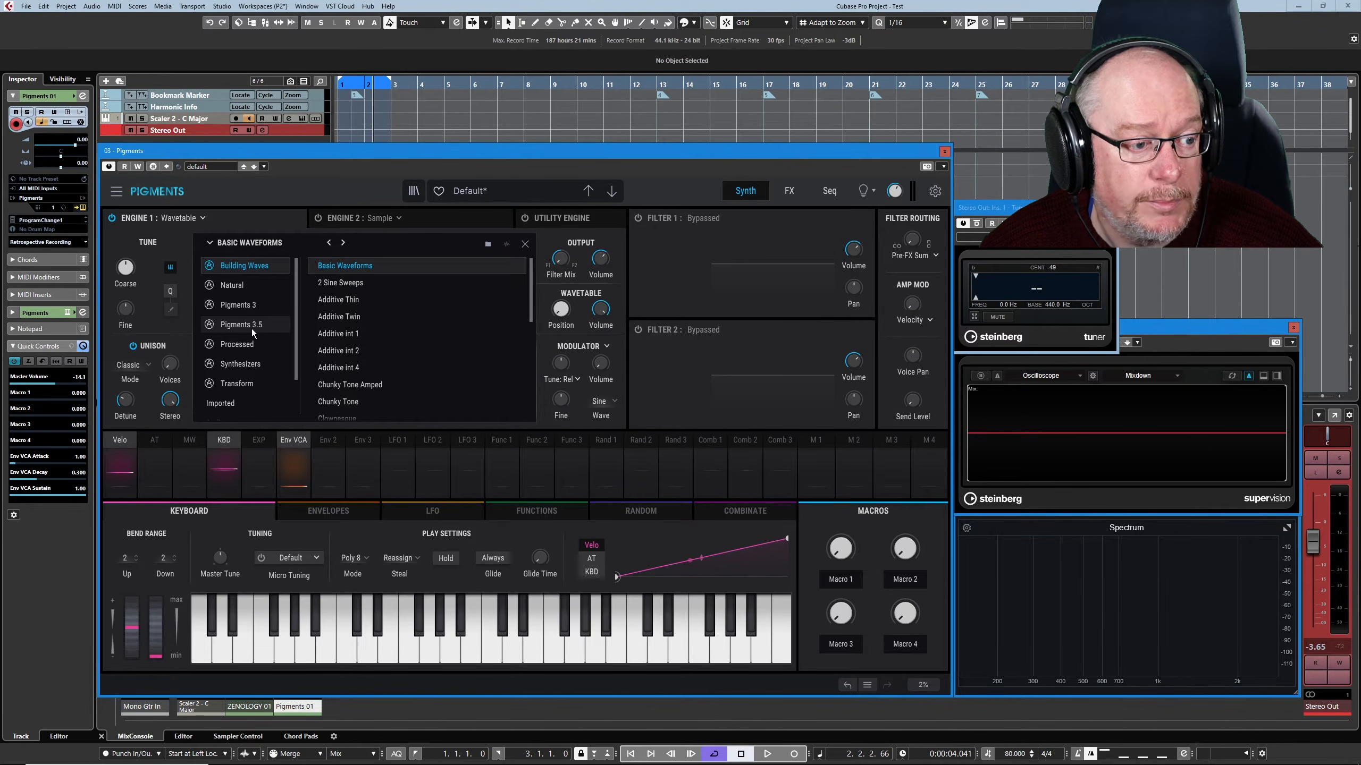
# Load the Broken Reese I wavetable from the Pigments 3.5 category into Engine 1
pyautogui.click(251, 326)
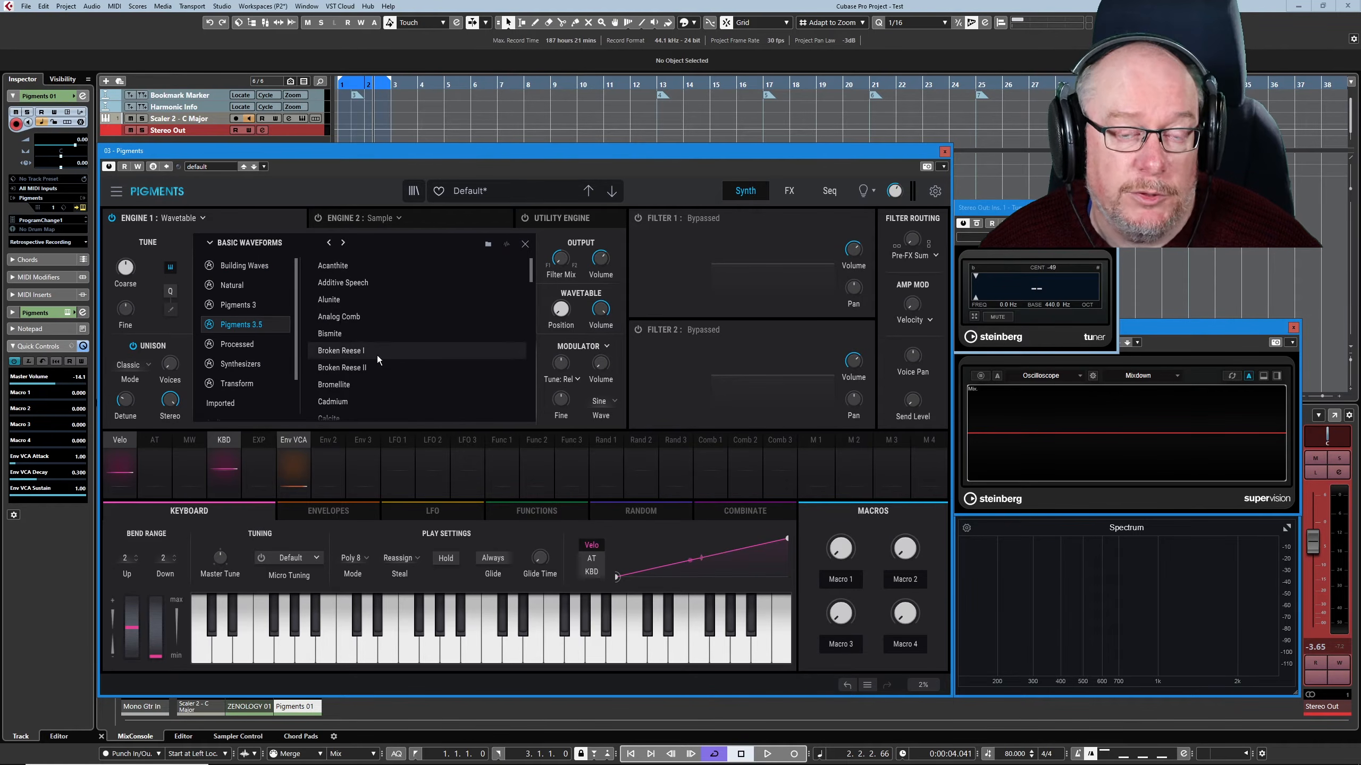
pyautogui.click(361, 351)
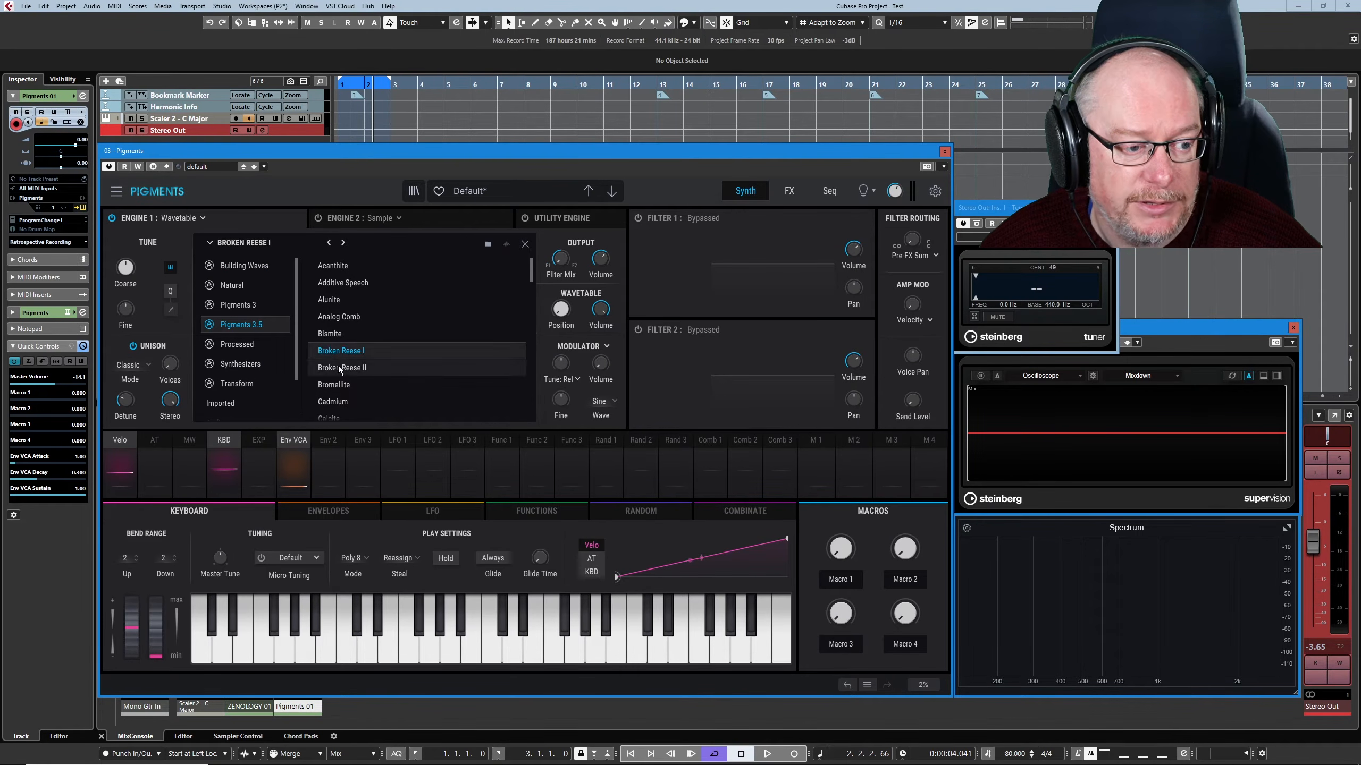
# Open the preset browser and filter the presets by the Pigments 3.5 bank
pyautogui.click(413, 191)
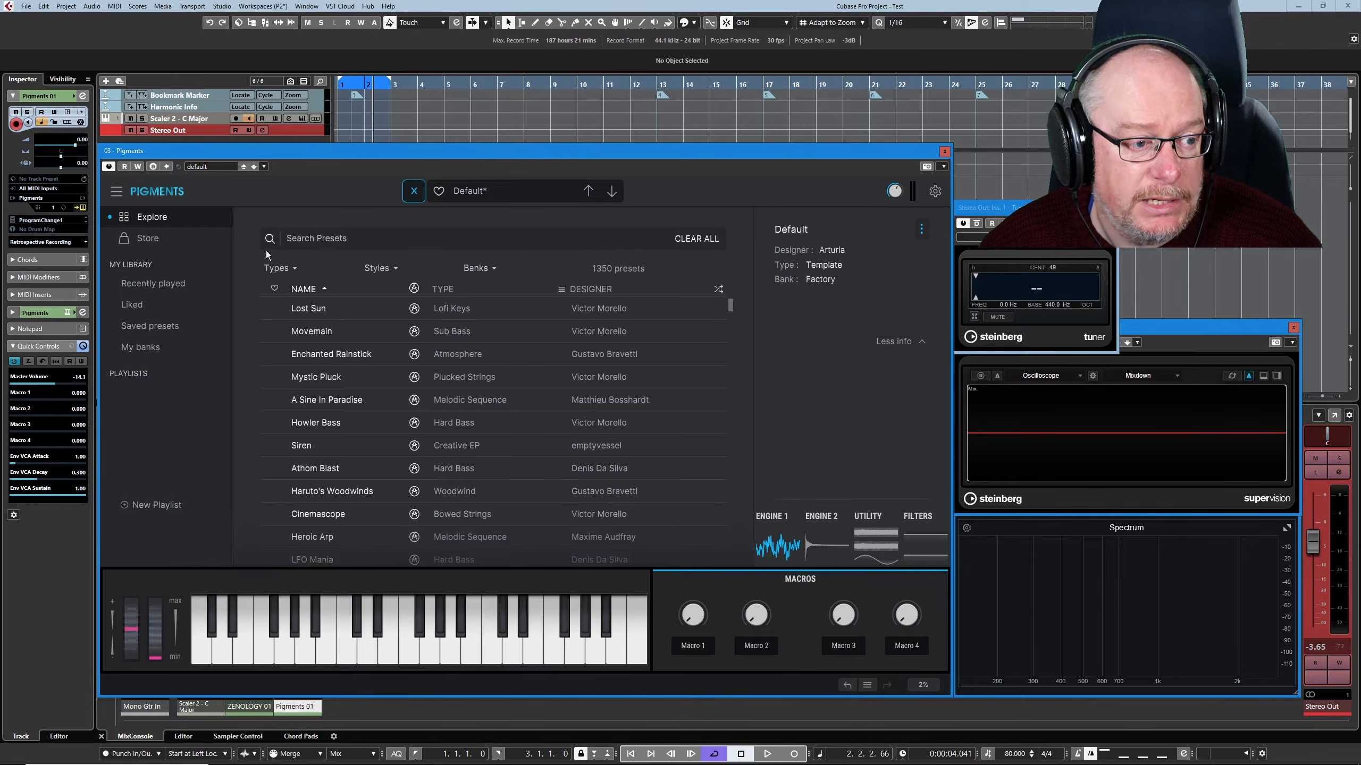
pyautogui.click(496, 268)
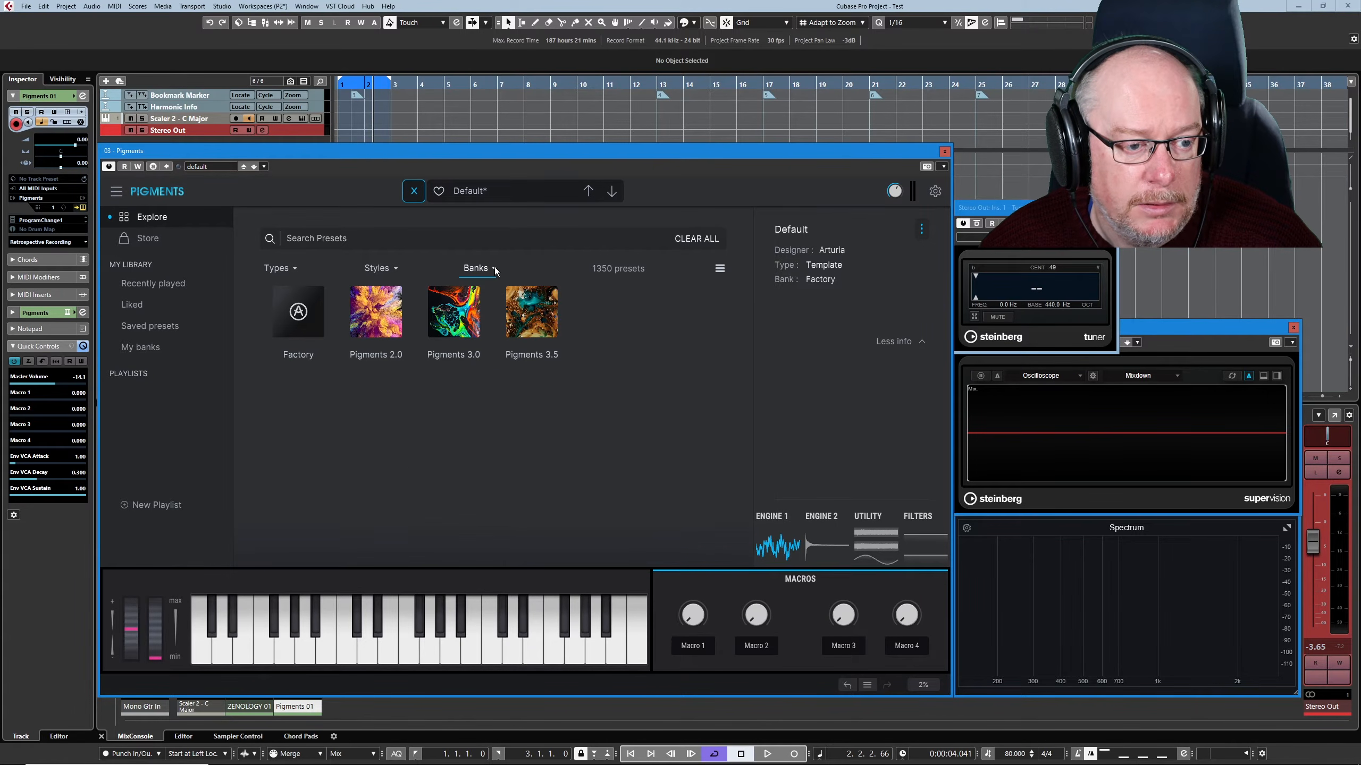
pyautogui.click(538, 302)
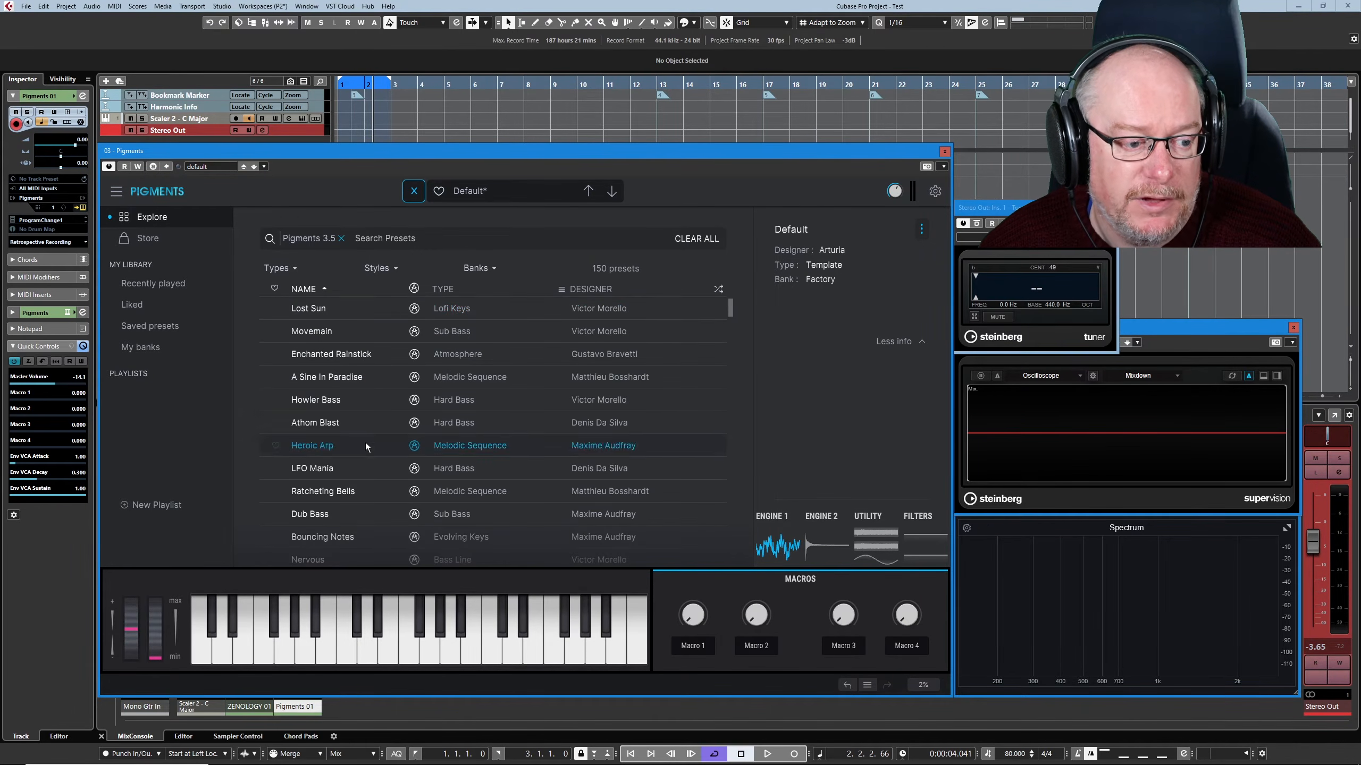
# Look through the filtered Pigments 3.5 presets to the end of the list and close the preset browser
pyautogui.scroll(-20, 496, 466)
pyautogui.scroll(-5, 495, 470)
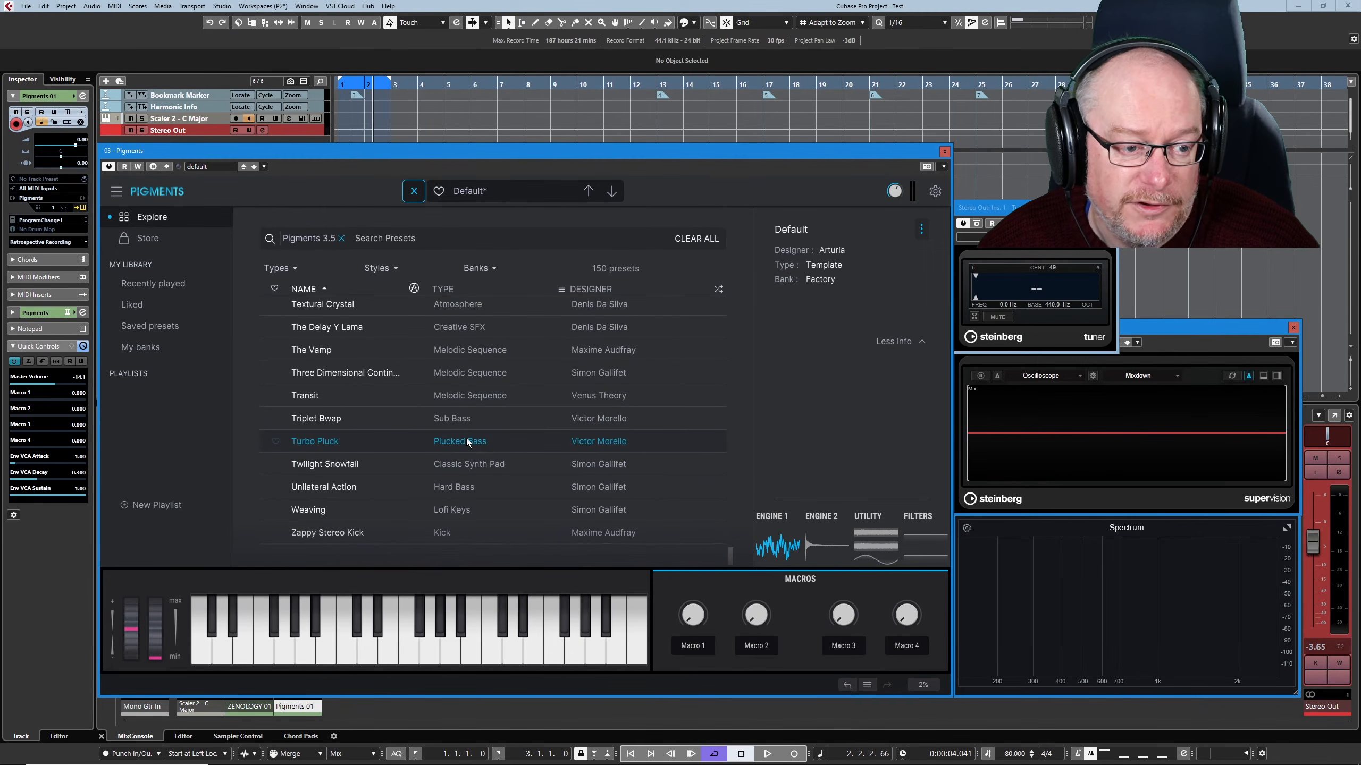
pyautogui.click(413, 191)
# Replace the Delay in FX A's first slot with Distortion, choose the Germanium type, and reopen the list of distortion types
pyautogui.click(790, 191)
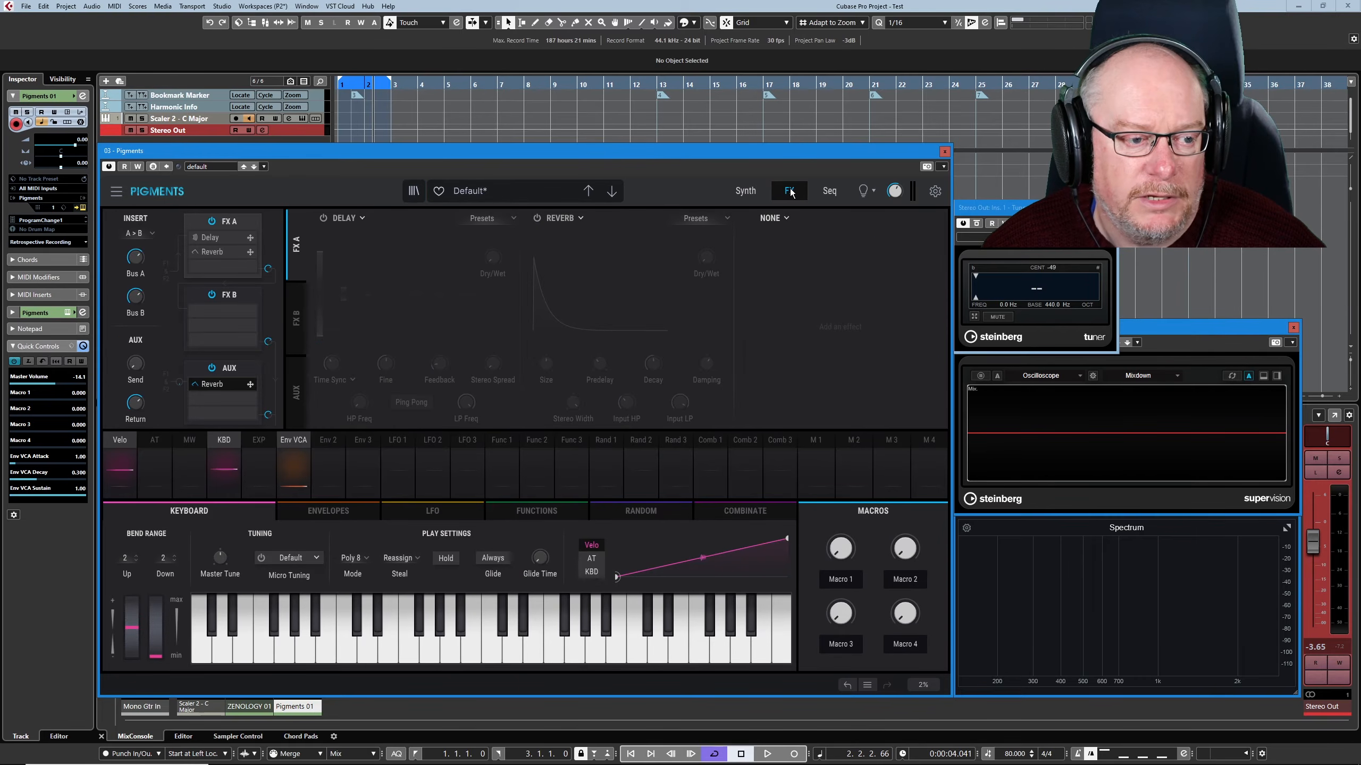
pyautogui.click(363, 218)
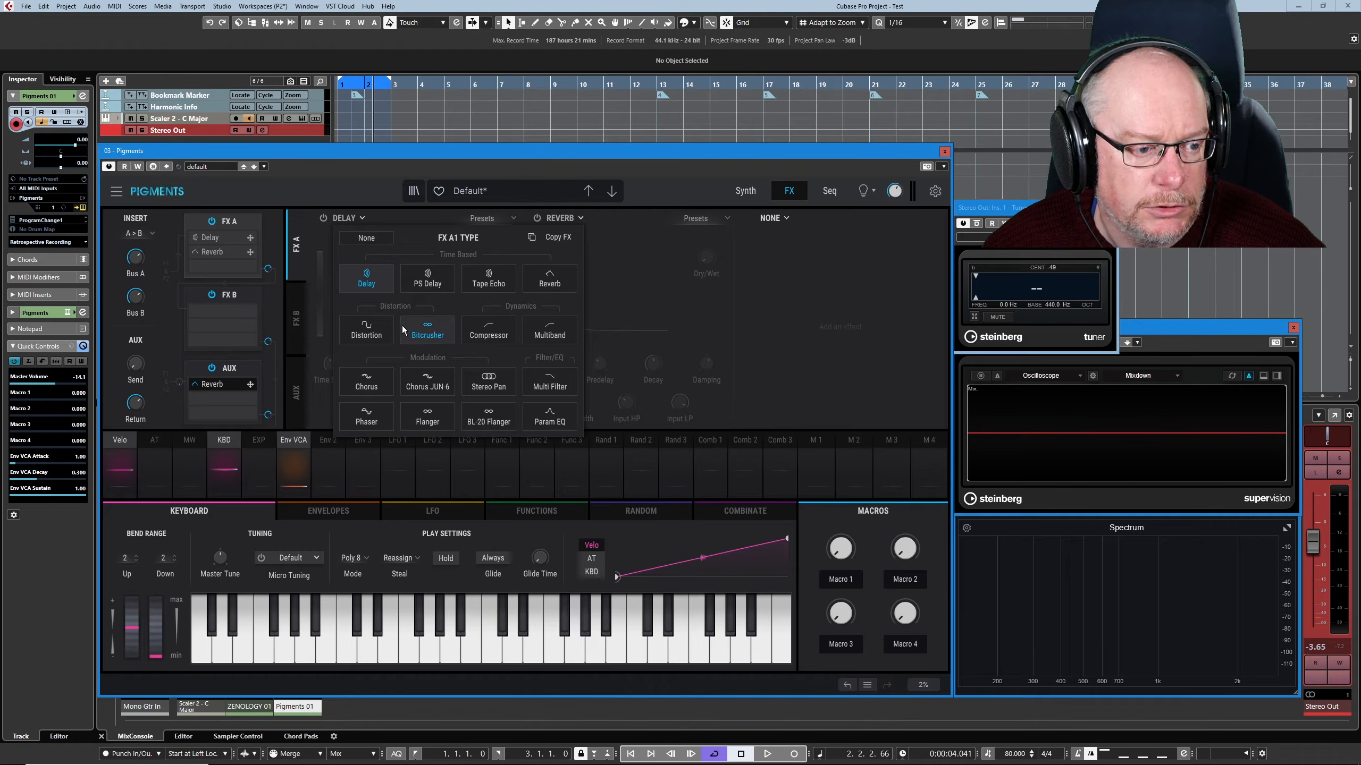
pyautogui.click(362, 324)
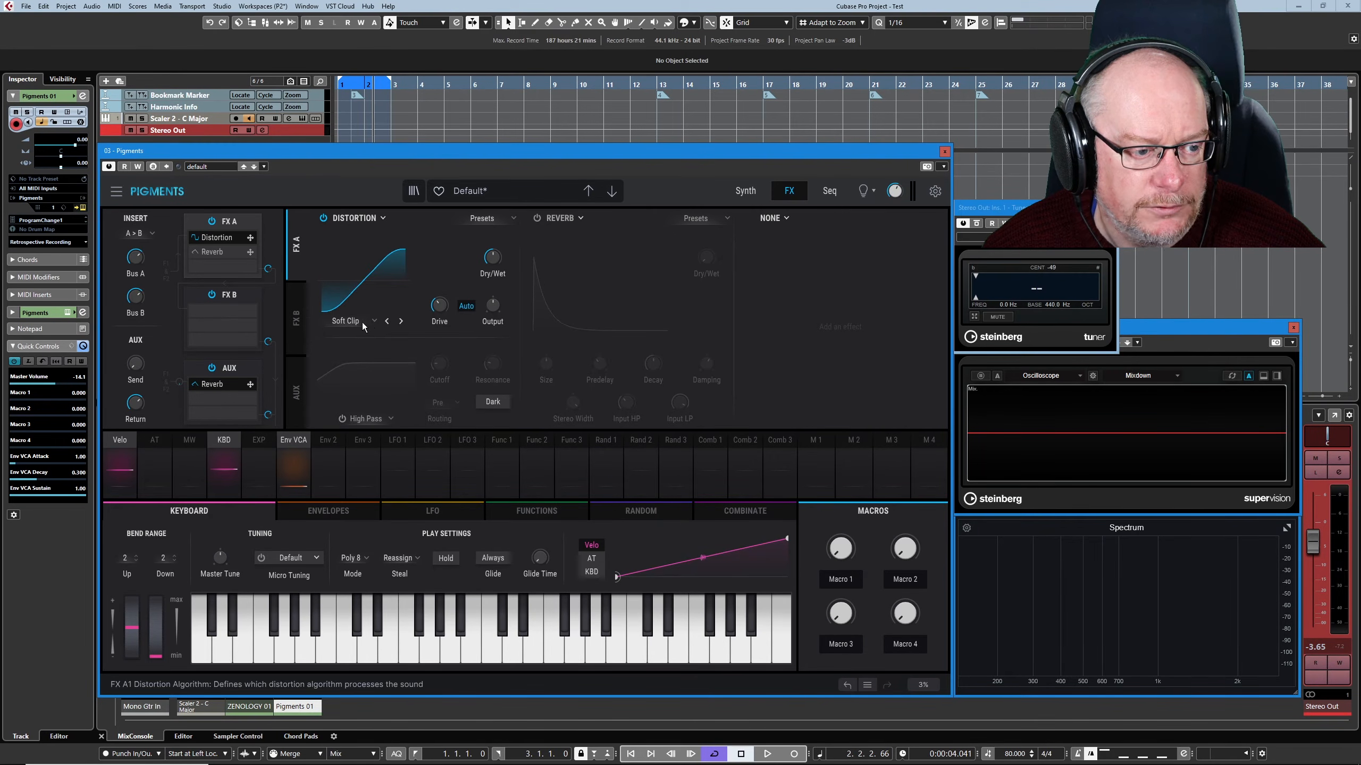
pyautogui.click(368, 321)
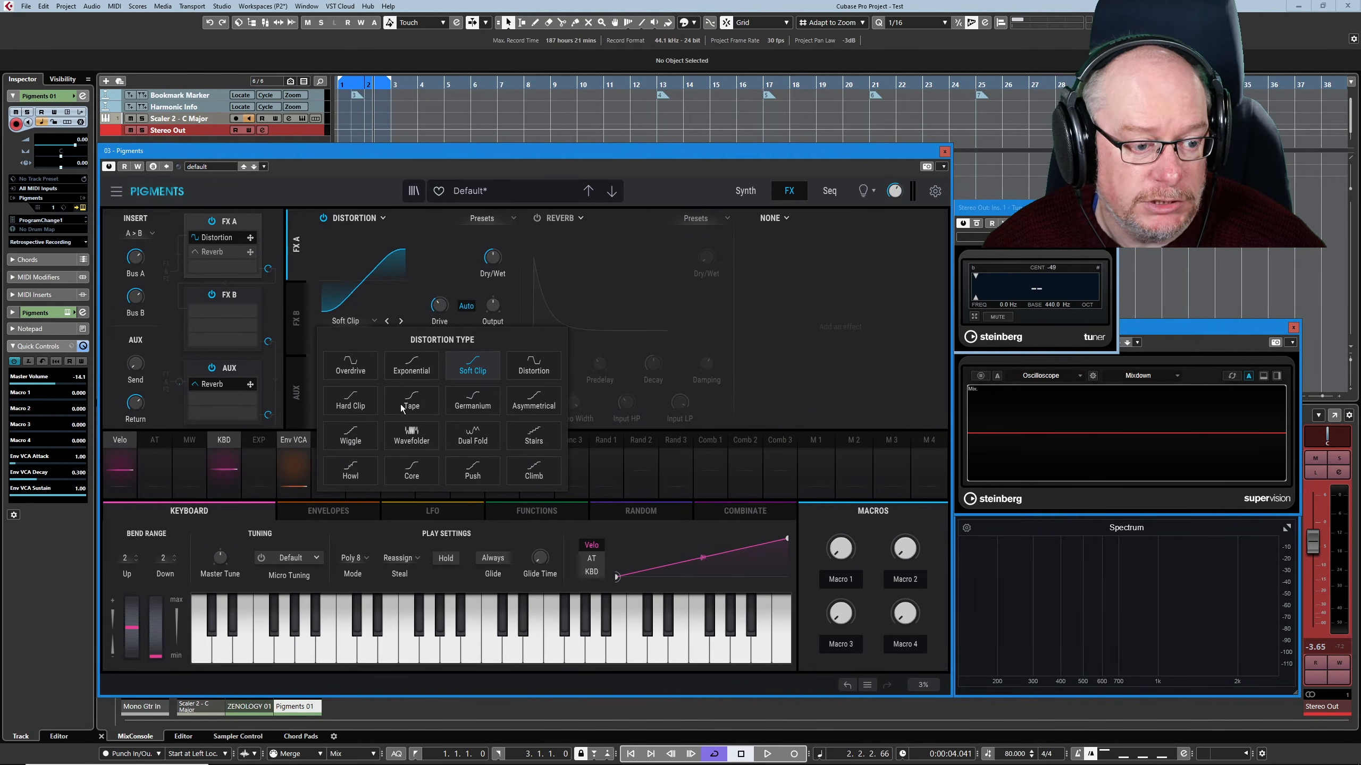
pyautogui.click(479, 398)
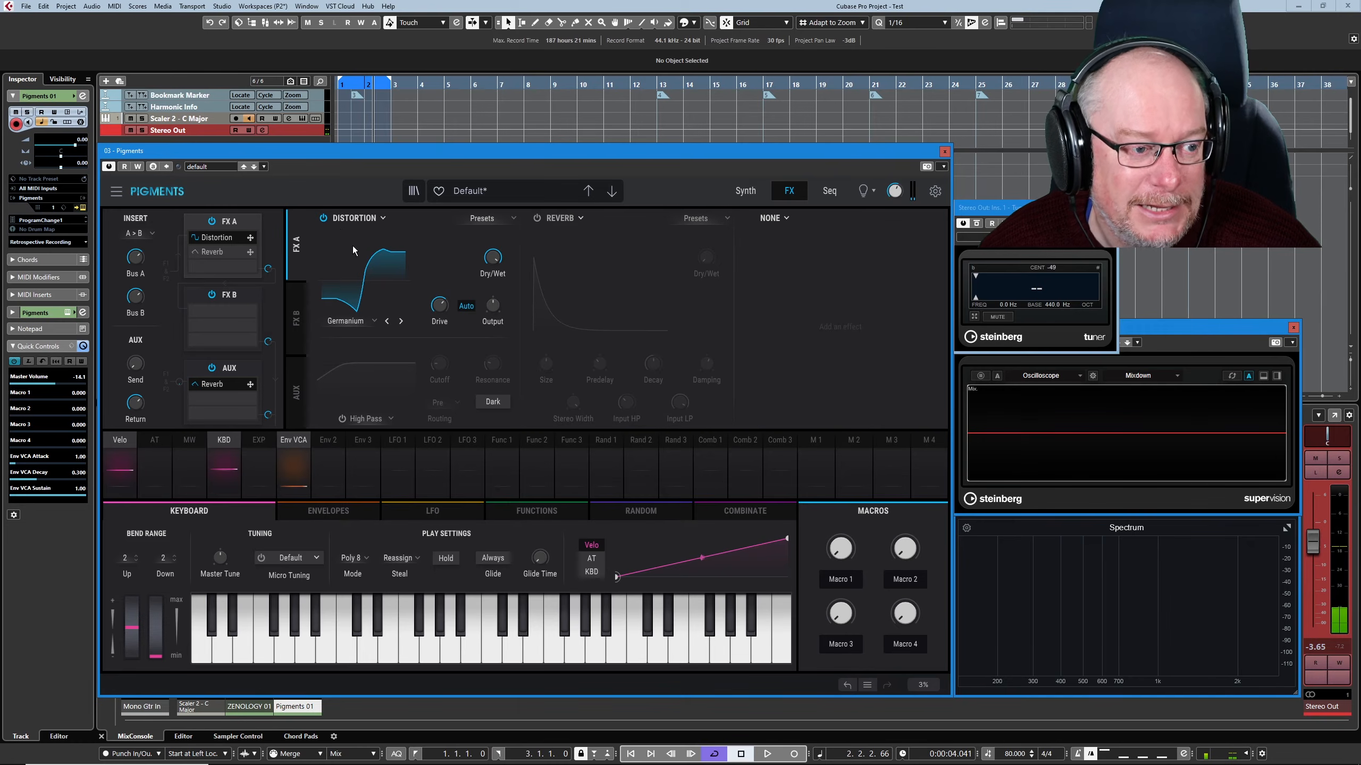
pyautogui.click(345, 321)
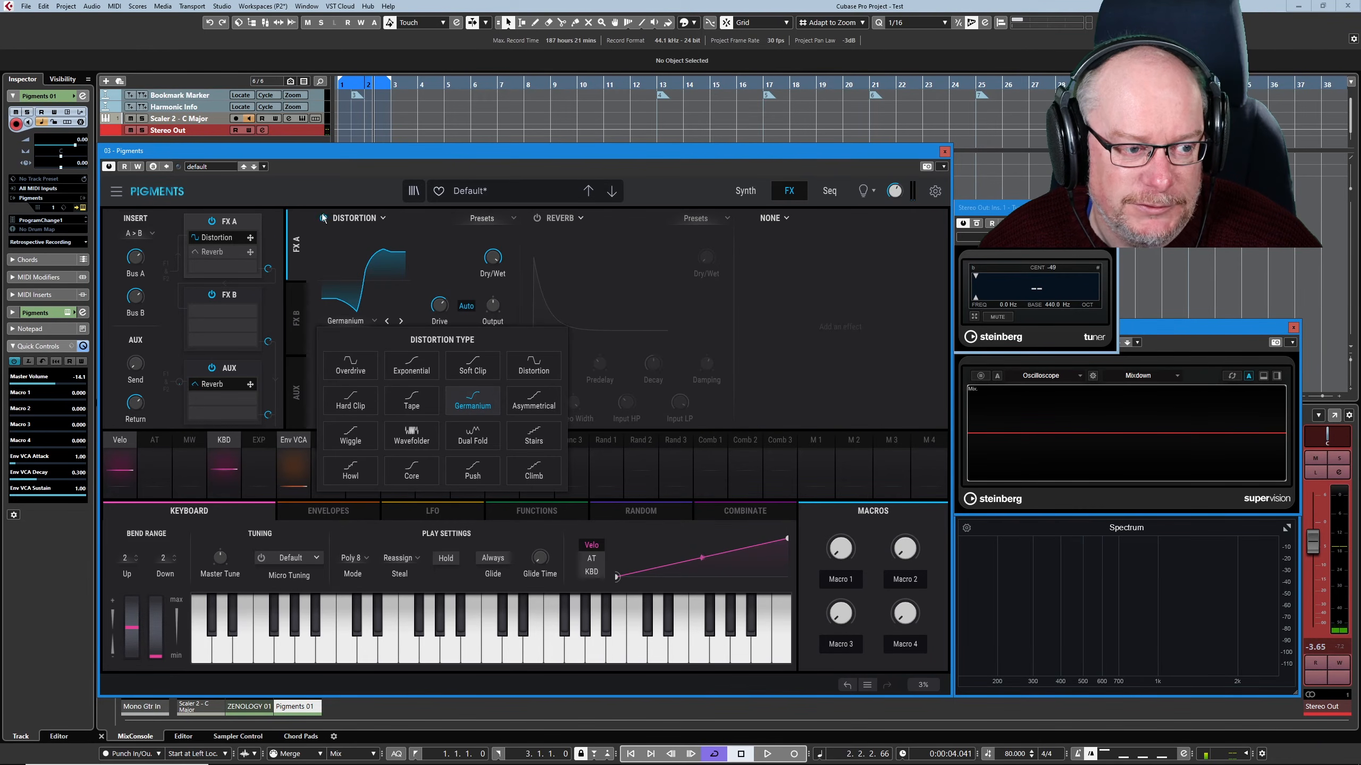
# In the synth view, try Filter 1's Comb modes LP6 and HP6, and set the mode to BP6
pyautogui.click(746, 190)
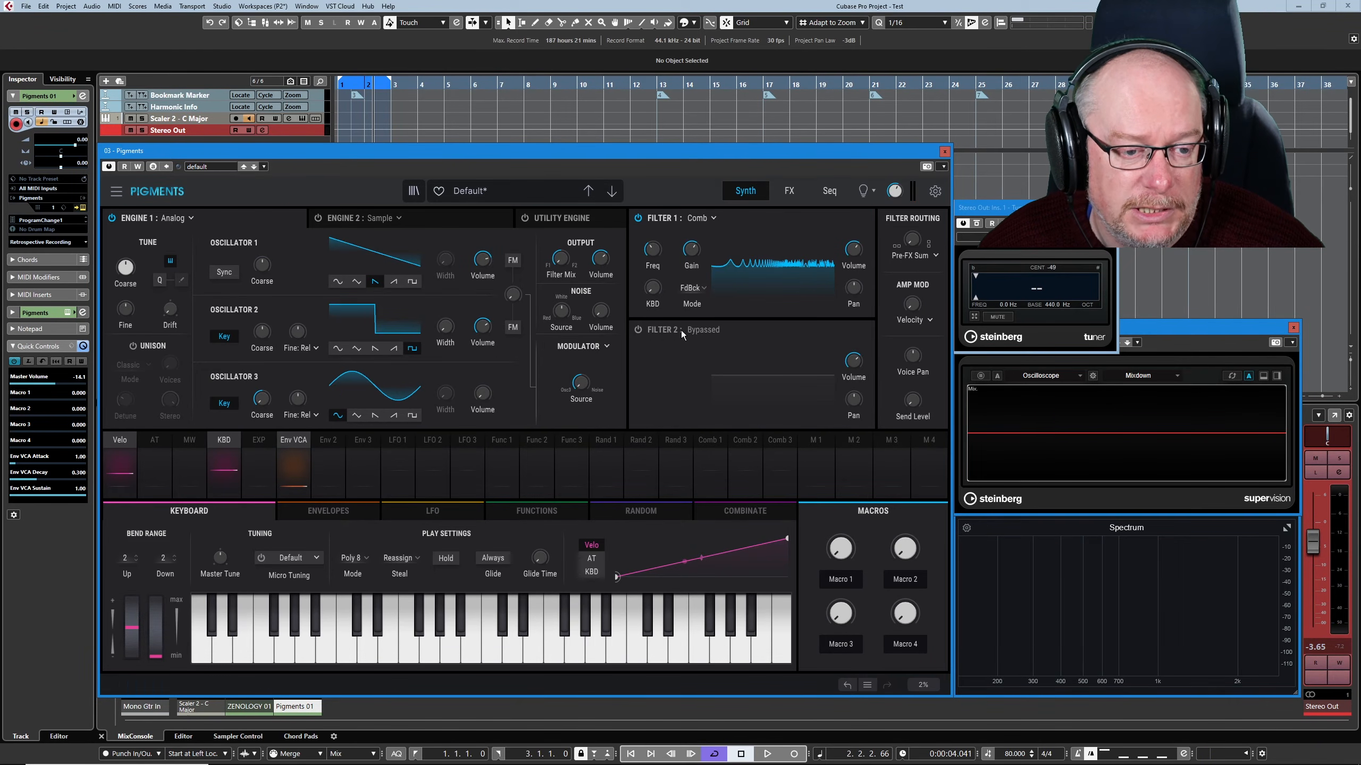
pyautogui.click(701, 286)
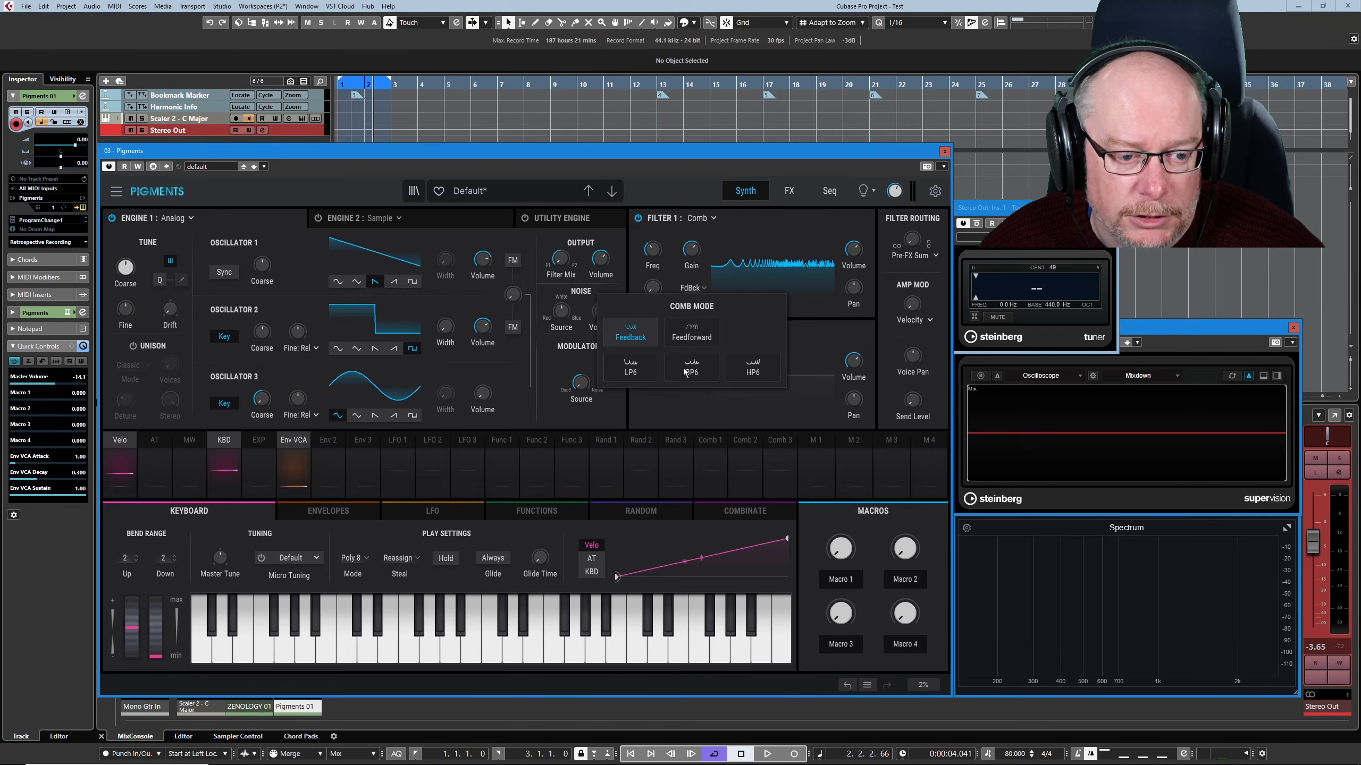
pyautogui.click(637, 361)
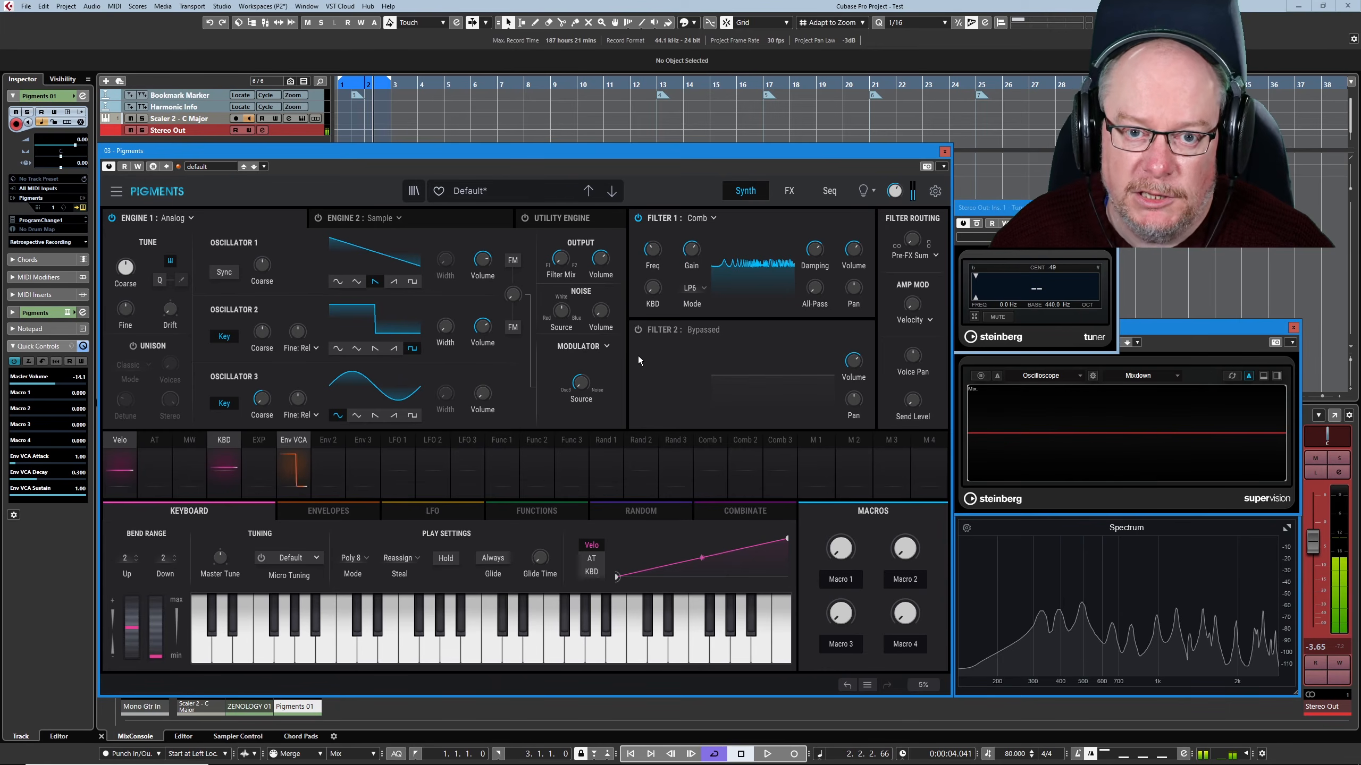
pyautogui.click(691, 288)
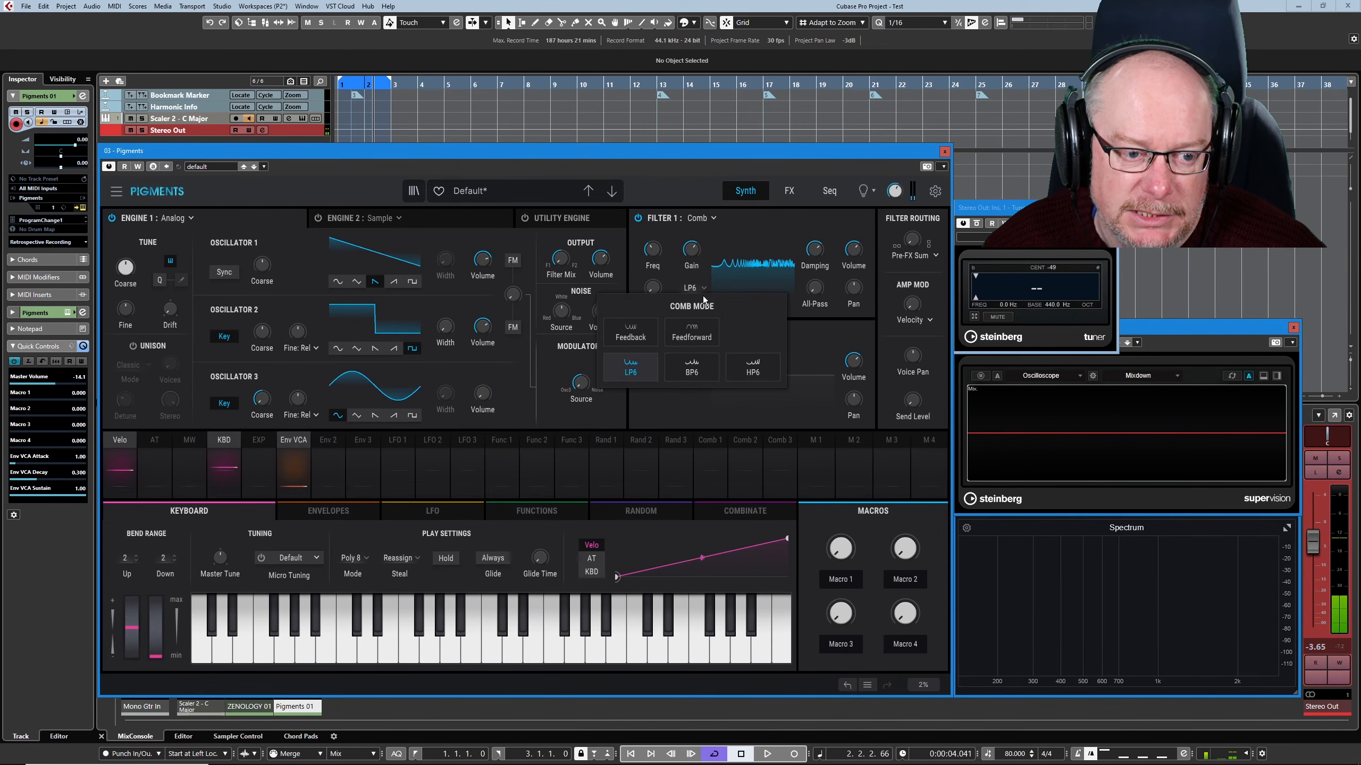
pyautogui.click(753, 367)
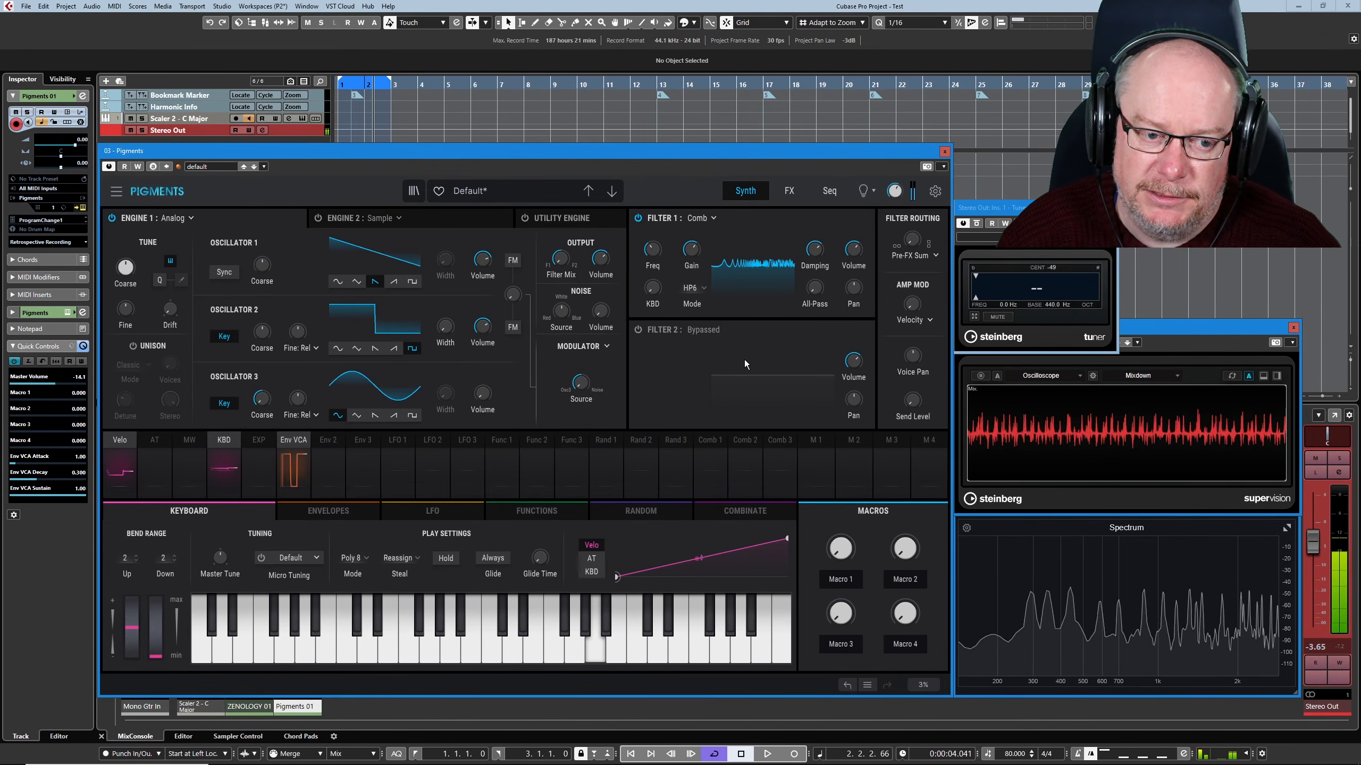
pyautogui.click(695, 289)
pyautogui.click(691, 363)
# Raise Filter 1's comb frequency to about 114 Hz
pyautogui.moveTo(664, 262); pyautogui.dragTo(664, 251)
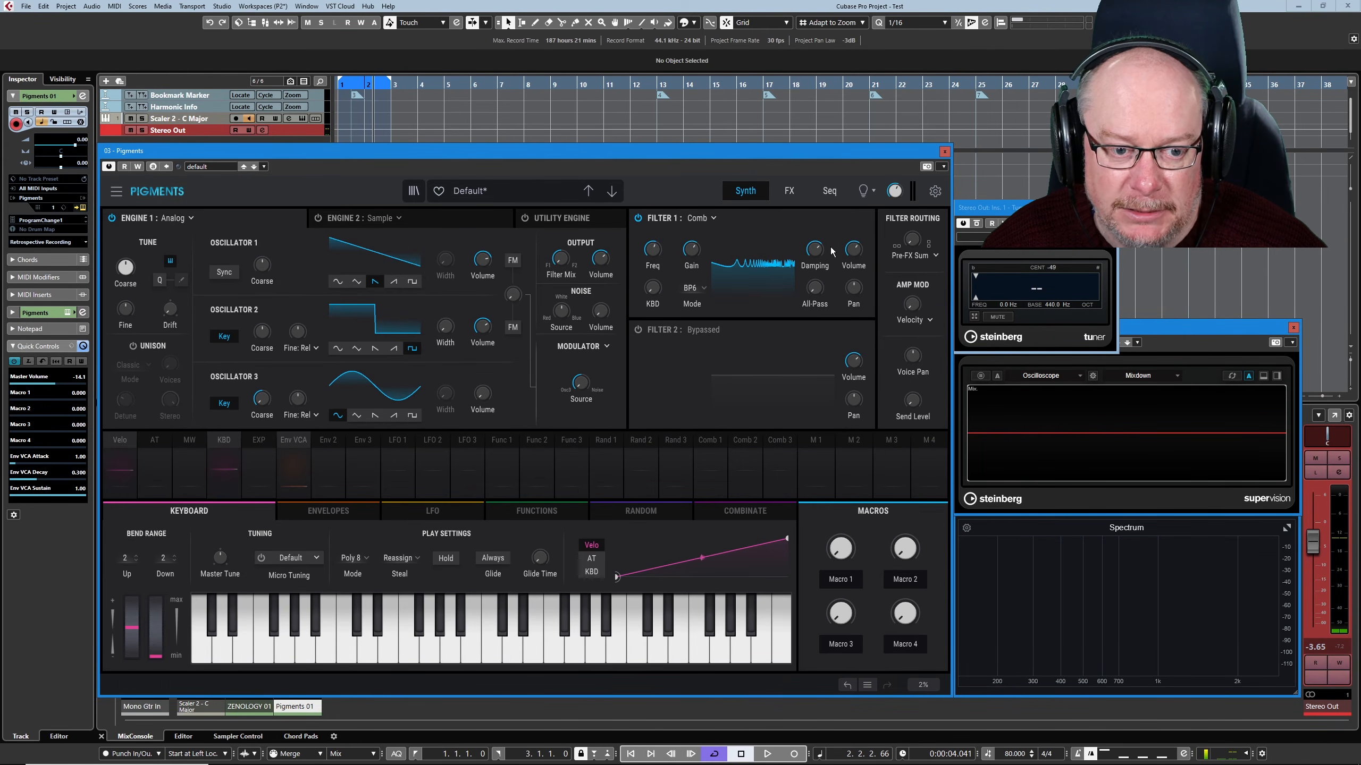
pyautogui.moveTo(818, 257)
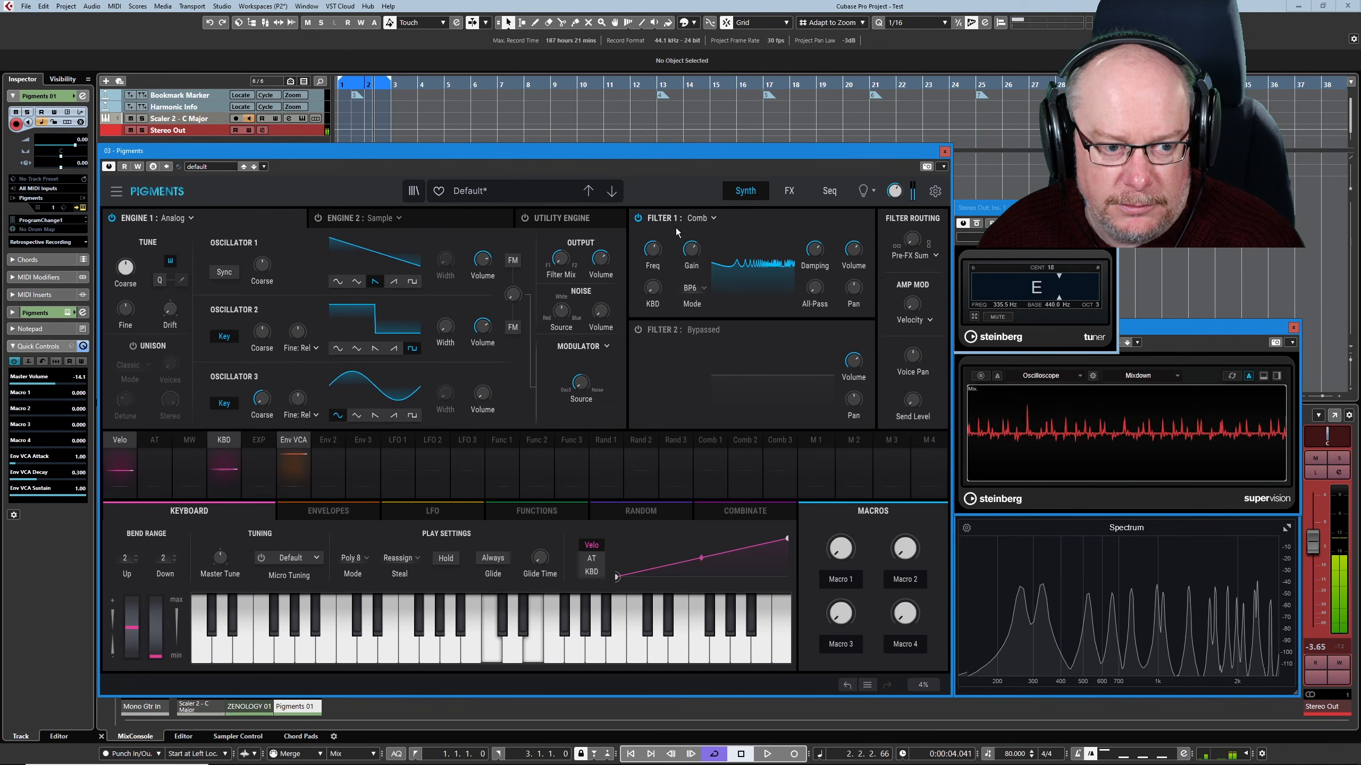
pyautogui.moveTo(653, 250)
pyautogui.mouseDown()
pyautogui.moveTo(653, 290)
pyautogui.moveTo(653, 199)
pyautogui.moveTo(653, 231)
pyautogui.mouseUp()
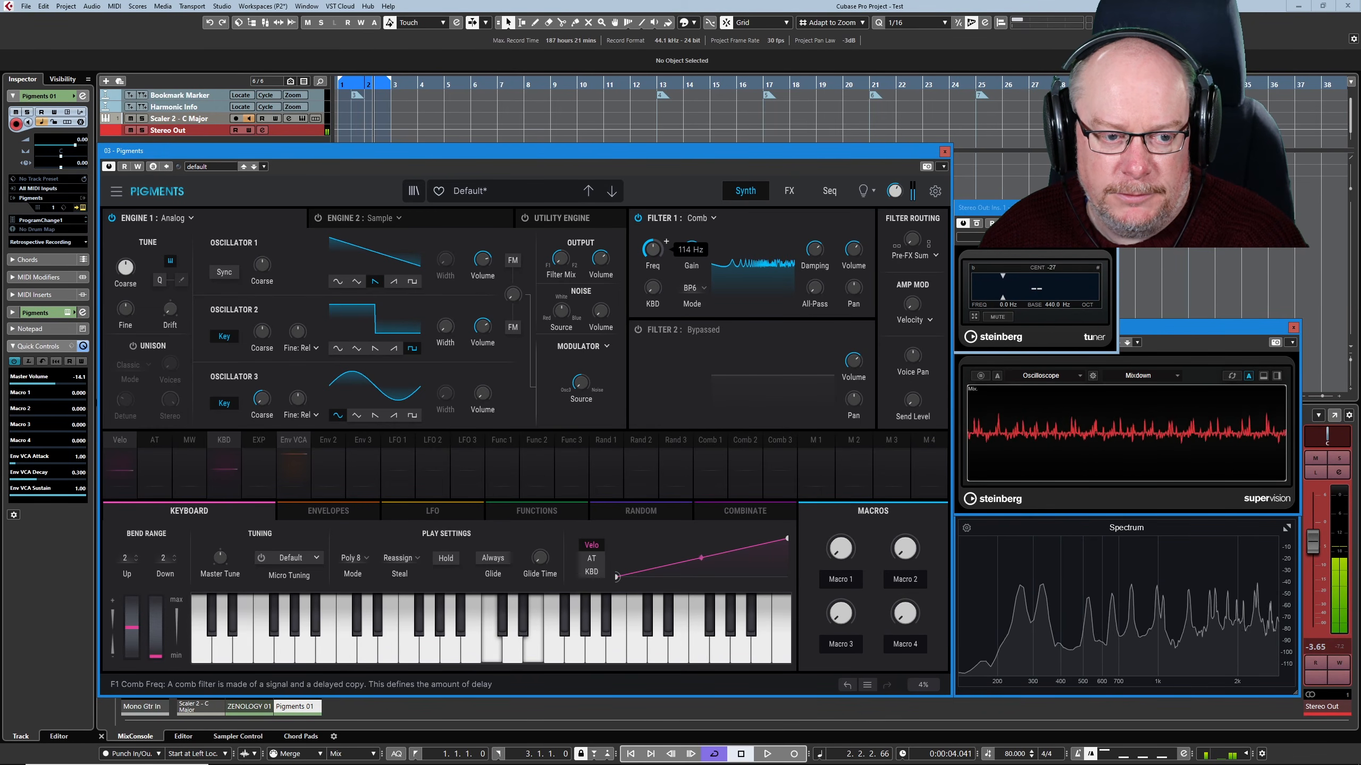